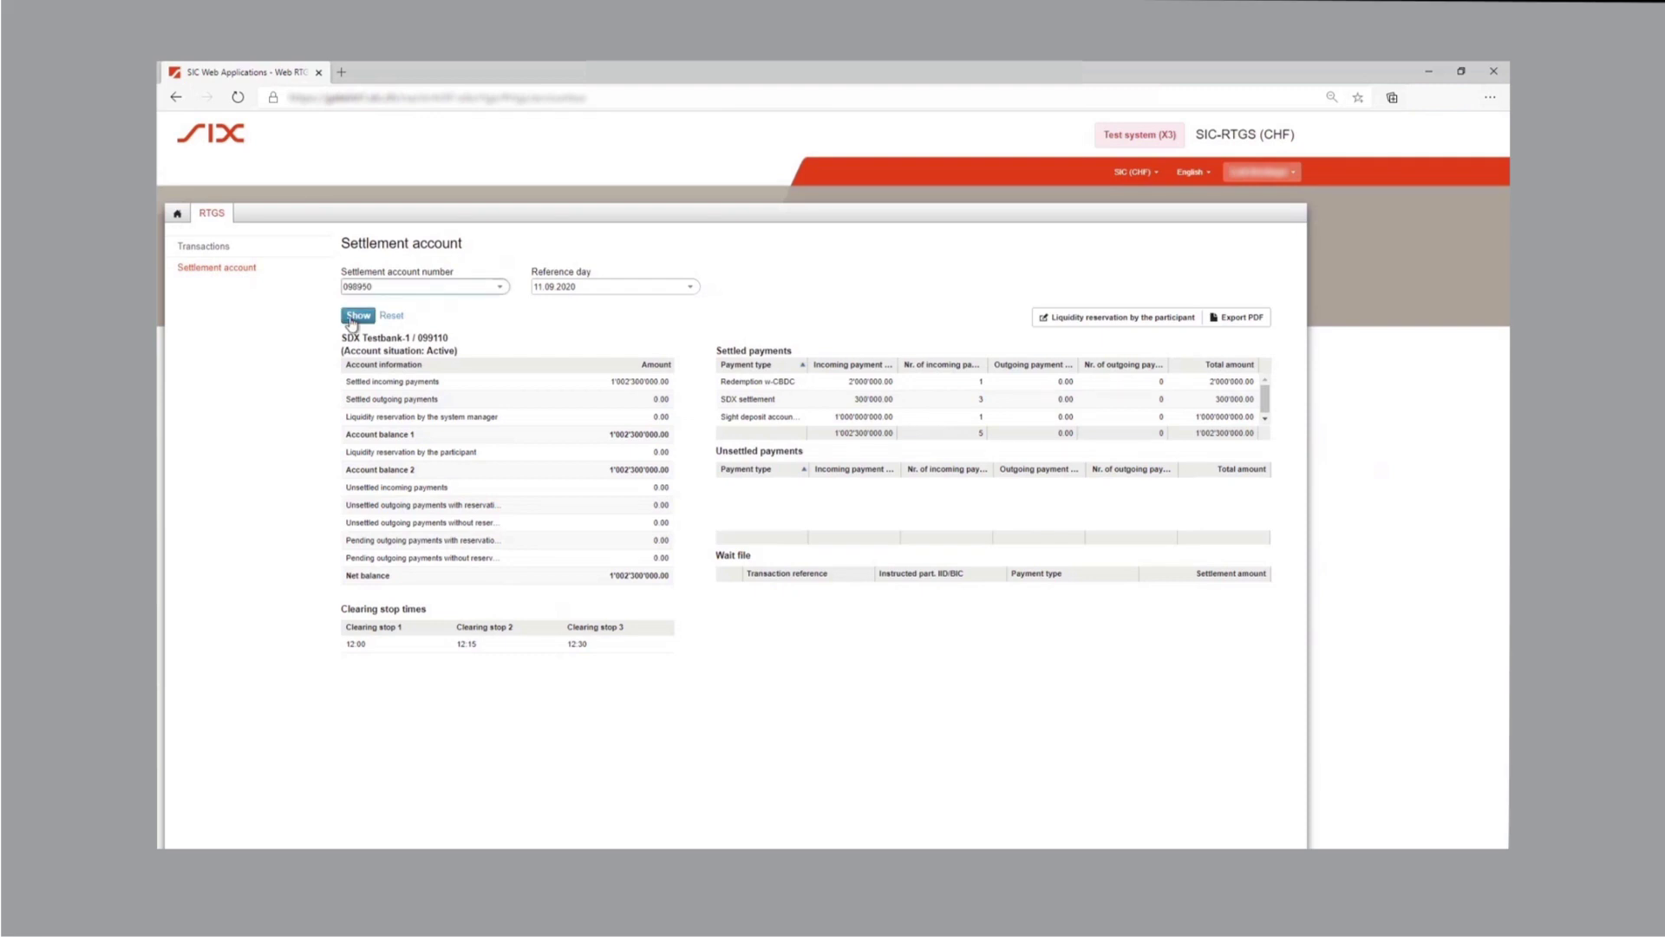
Step: Show the SIC-RTGS balances for settlement account 098950 (SDX Testbank-2)
click(352, 317)
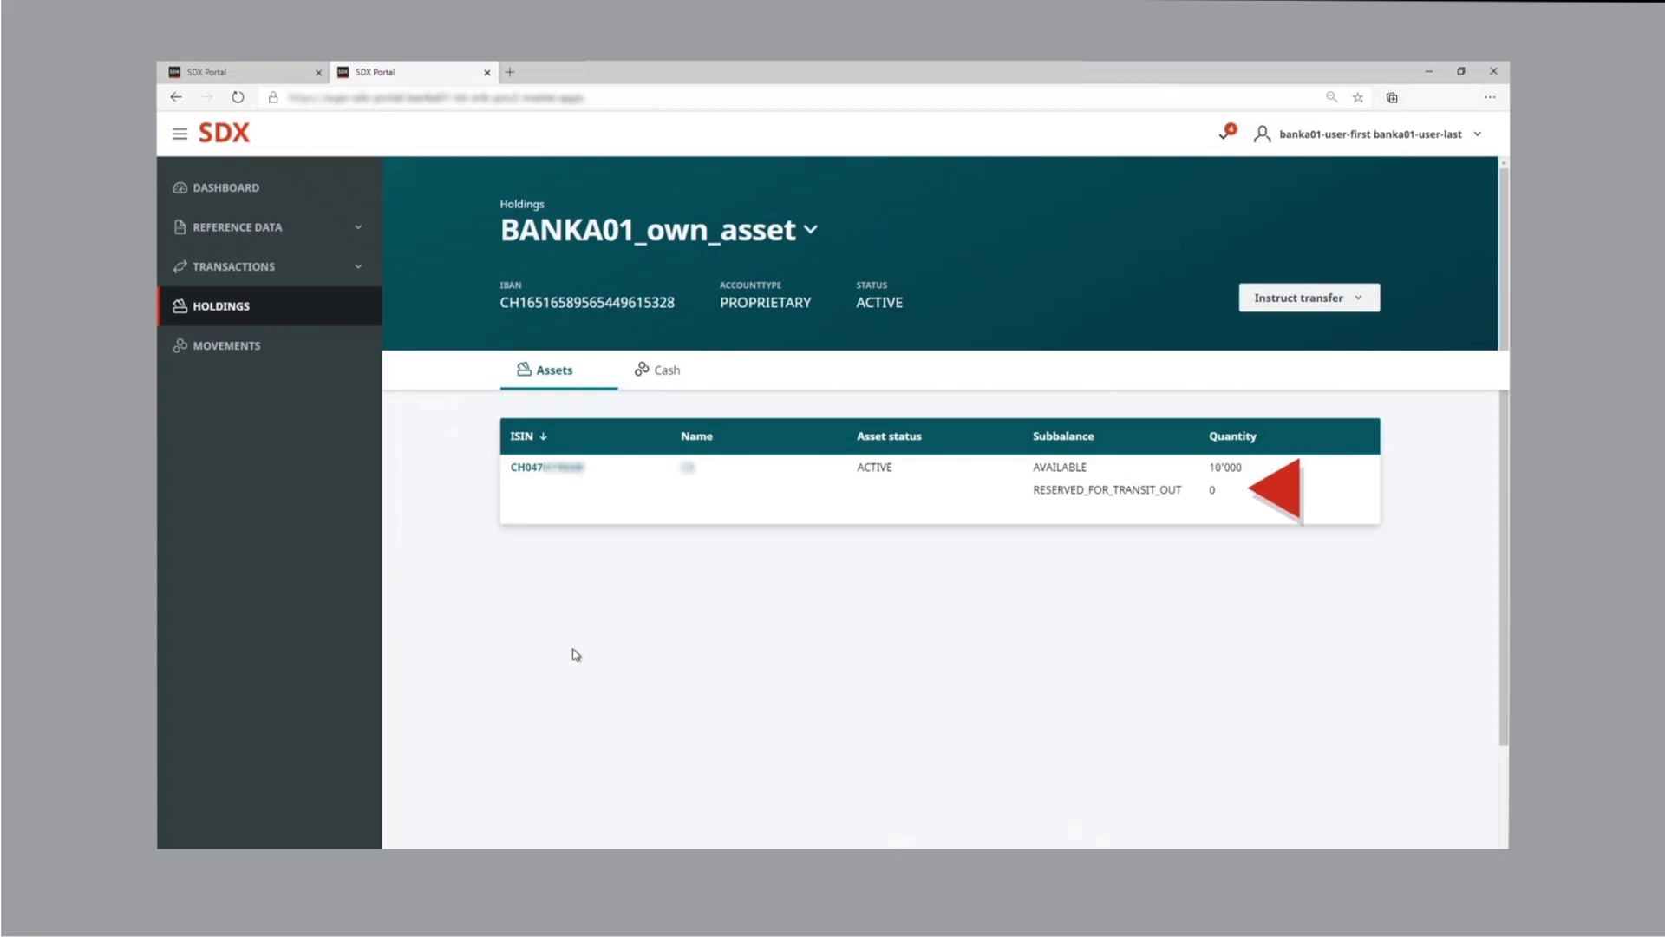
Step: Close the current tab and open BANKA01's Transactions > Settlement Instructions list
key(ctrl+w)
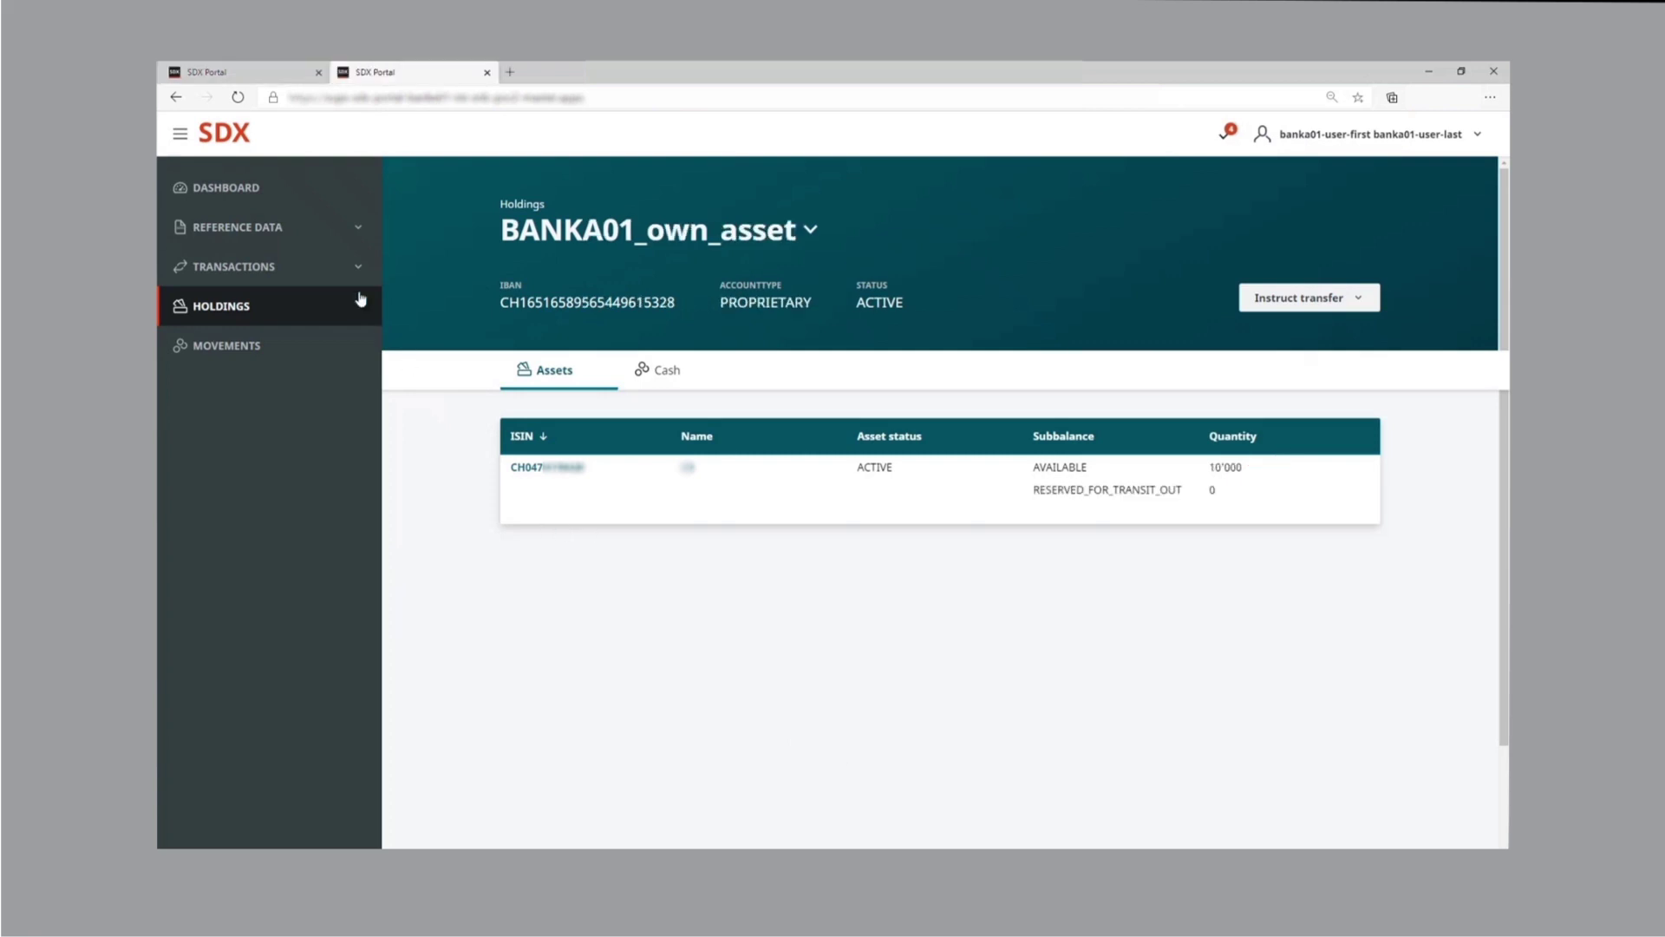
click(348, 279)
click(294, 310)
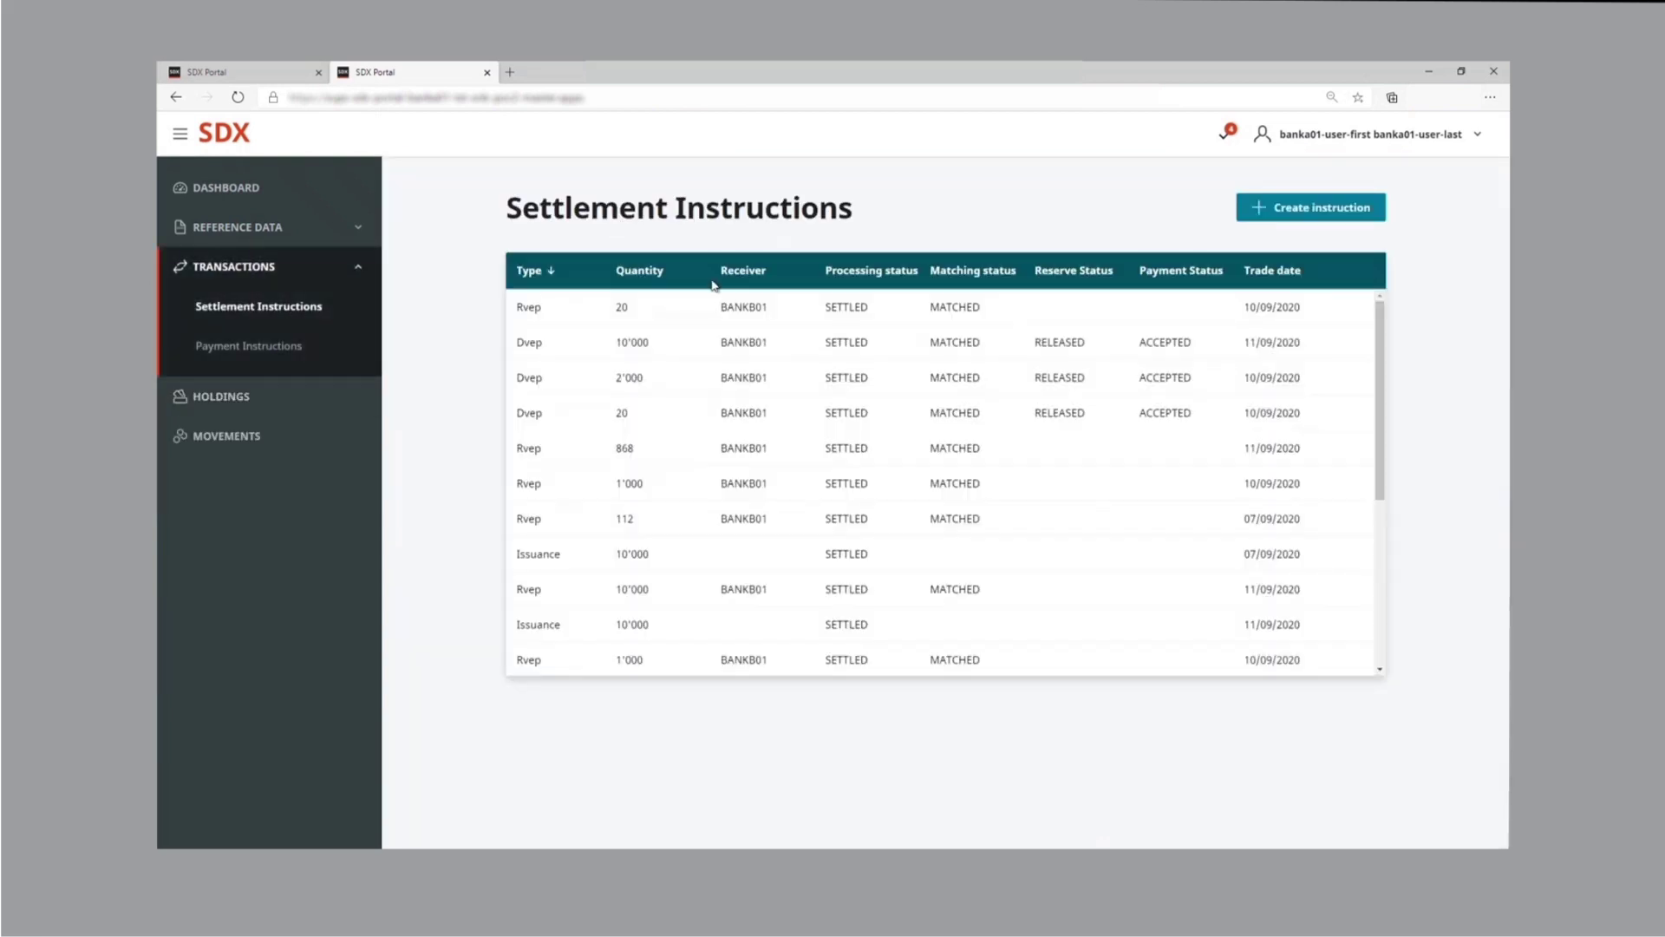
Step: Start a new instruction with BANKA01 as initiator and sender, BANKB01 as receiver
click(1310, 206)
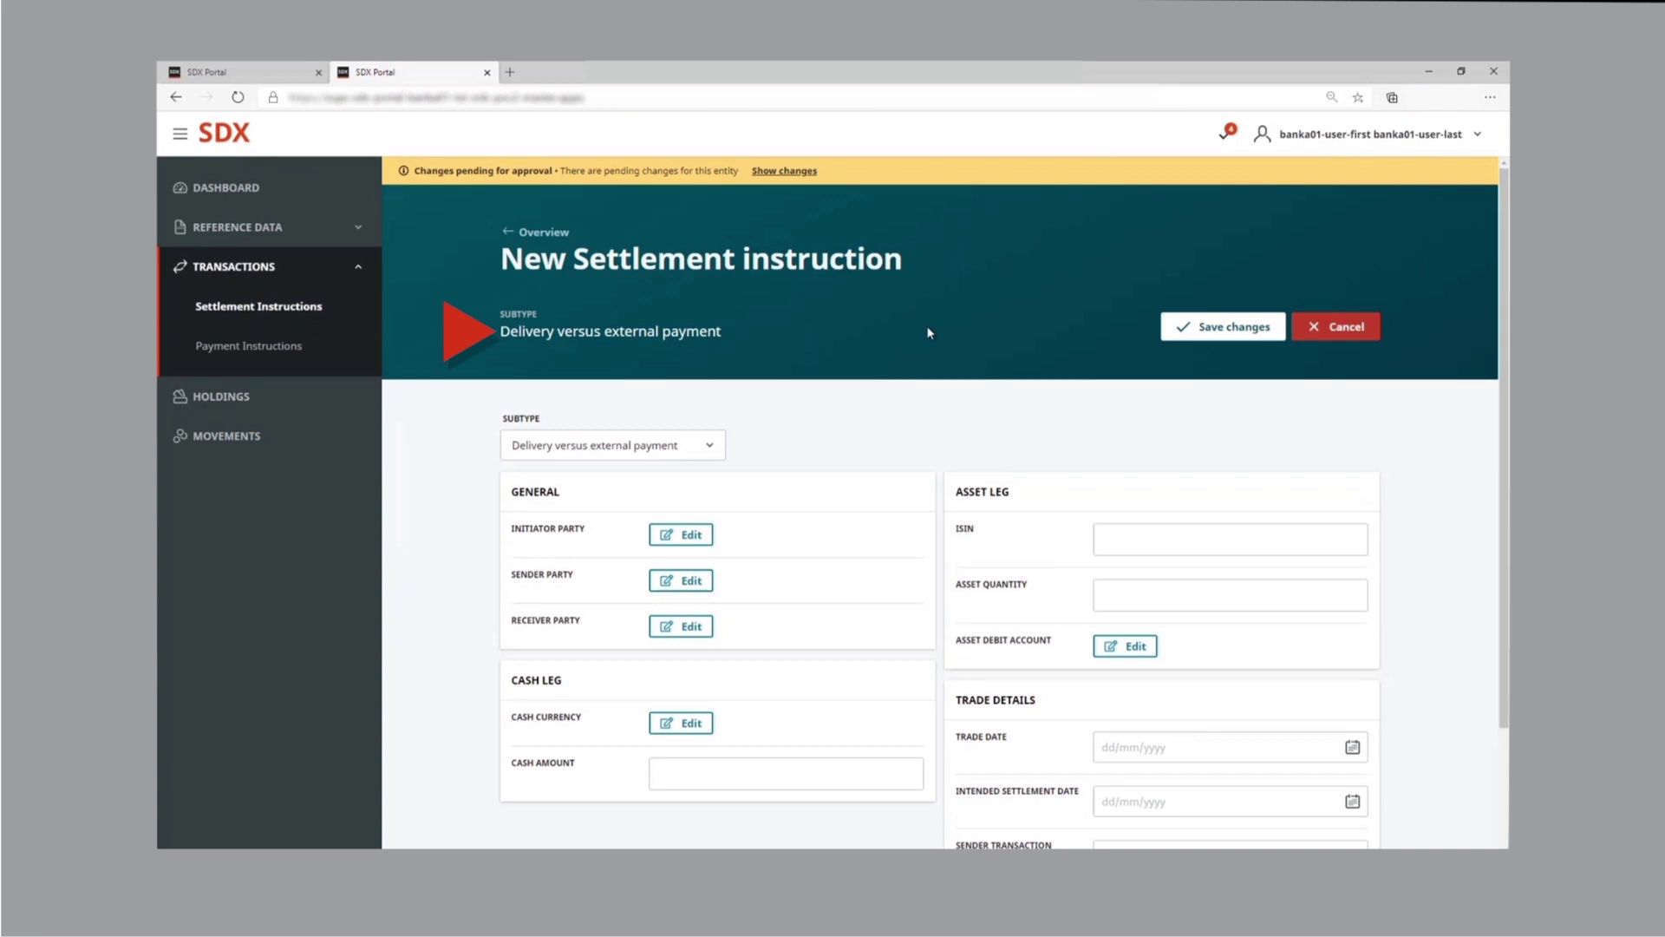
click(703, 535)
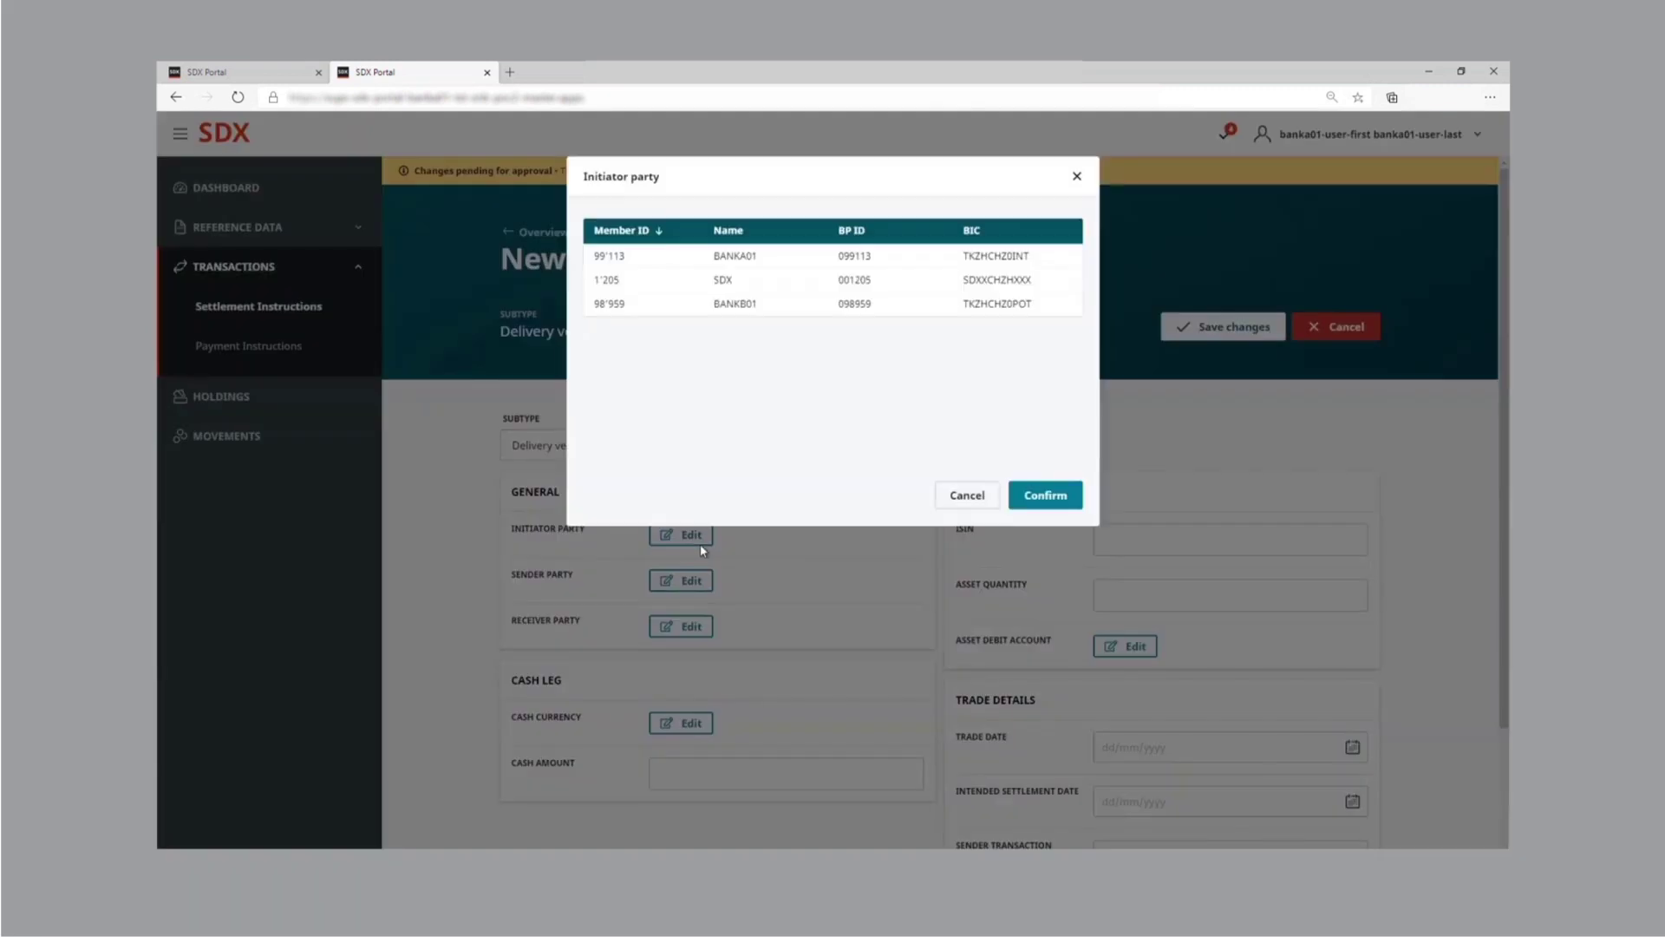
click(713, 260)
click(1047, 495)
click(699, 608)
click(725, 257)
click(1045, 494)
click(705, 681)
click(763, 303)
click(1040, 496)
Step: Set the cash currency to CHF and the cash amount to 100'000
scroll(894, 538, down, 1)
click(702, 694)
click(717, 260)
click(1041, 494)
click(830, 770)
text(100'000)
Step: Paste the security ISIN, enter quantity 10000, and choose debit account OWN_ASSET Acc. BANKA01
click(1150, 428)
key(ctrl+v)
click(1155, 482)
text(10000)
key(Tab)
click(1143, 536)
click(1181, 533)
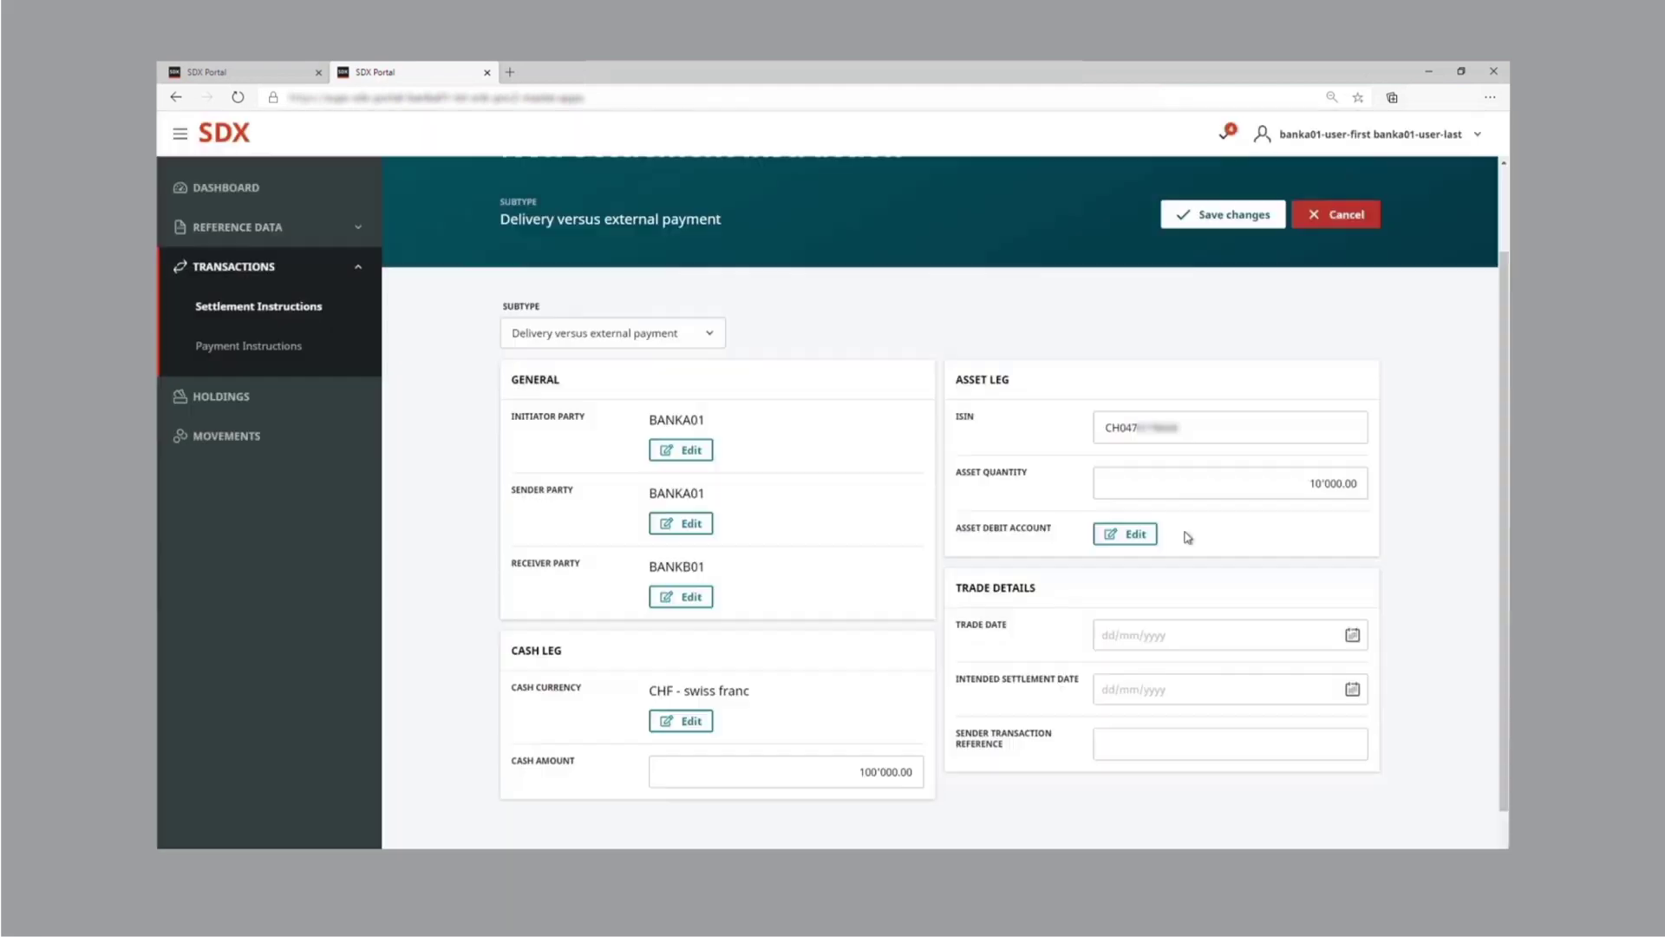
click(1145, 540)
click(824, 264)
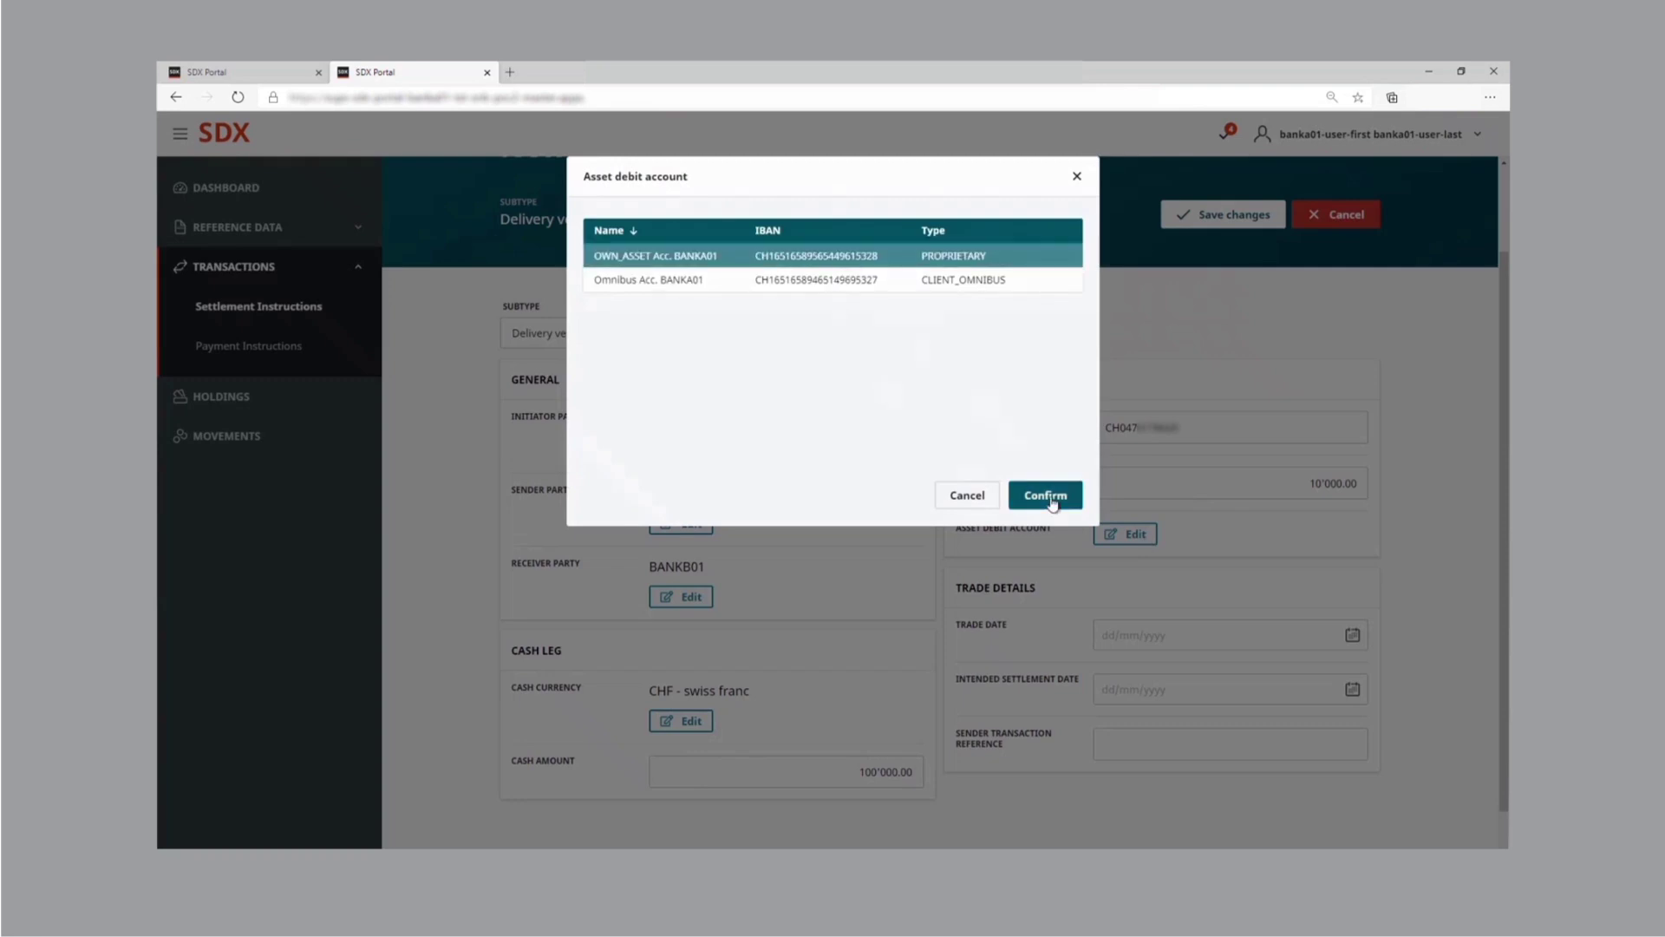
click(1049, 494)
Step: Set trade and settlement dates to 11/09/2020 and sender reference to test-dvep
scroll(1207, 553, down, 1)
click(1206, 559)
click(1277, 683)
click(1352, 623)
click(1275, 733)
click(1256, 681)
text(test-dvep)
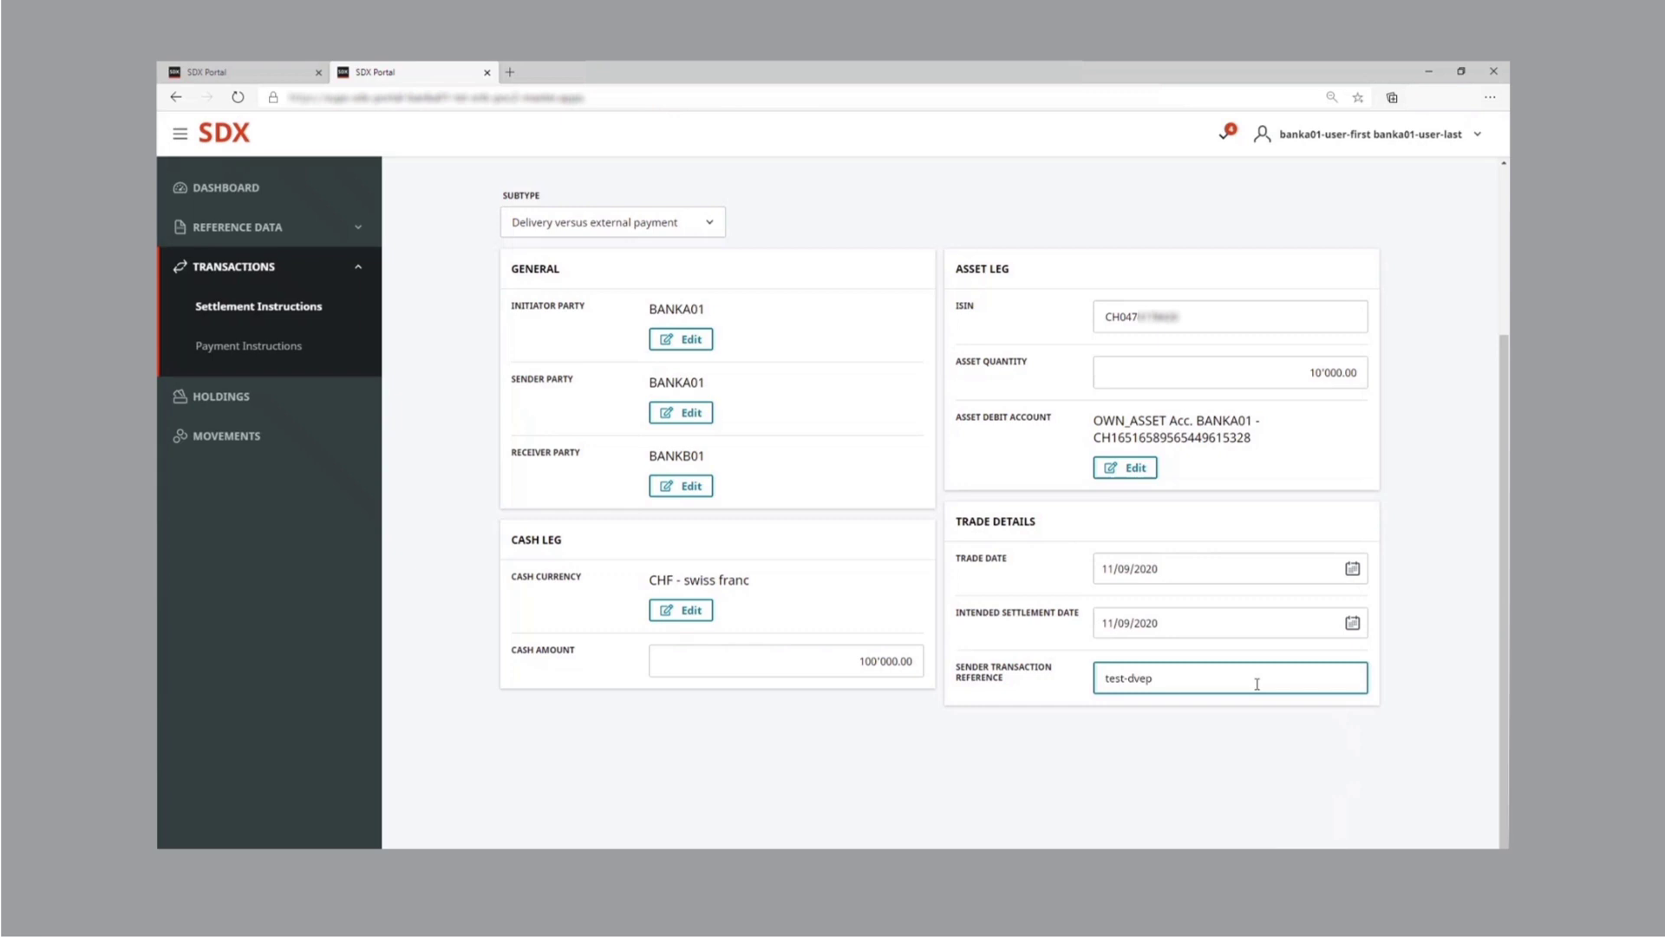
click(1252, 746)
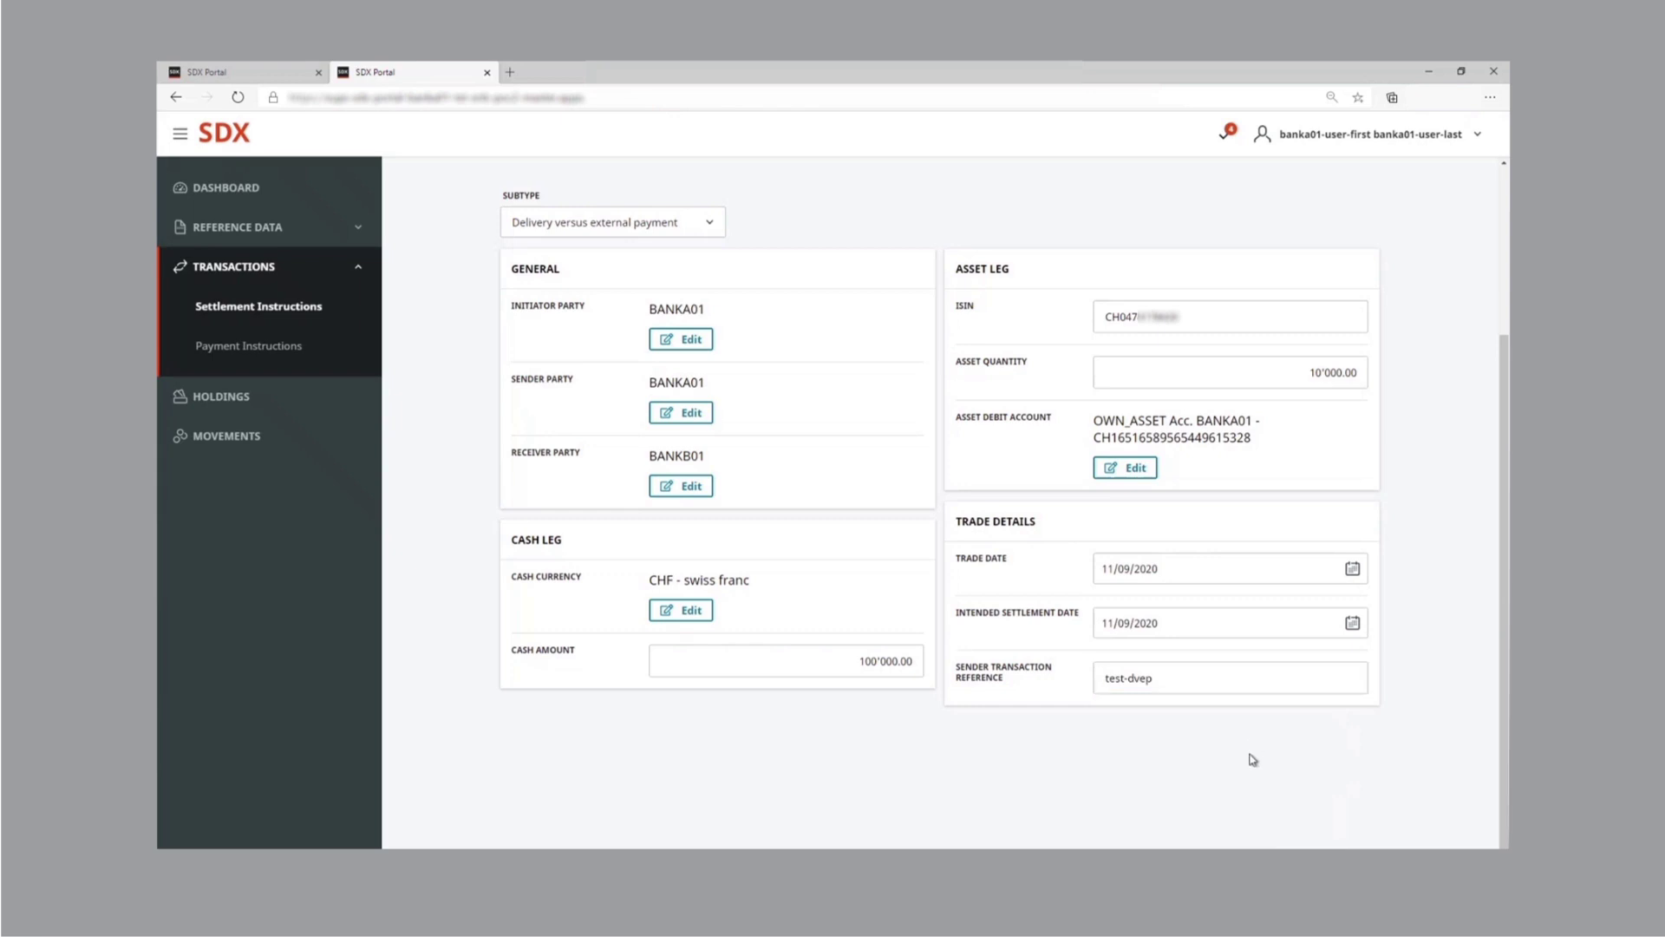
scroll(1252, 759, up, 2)
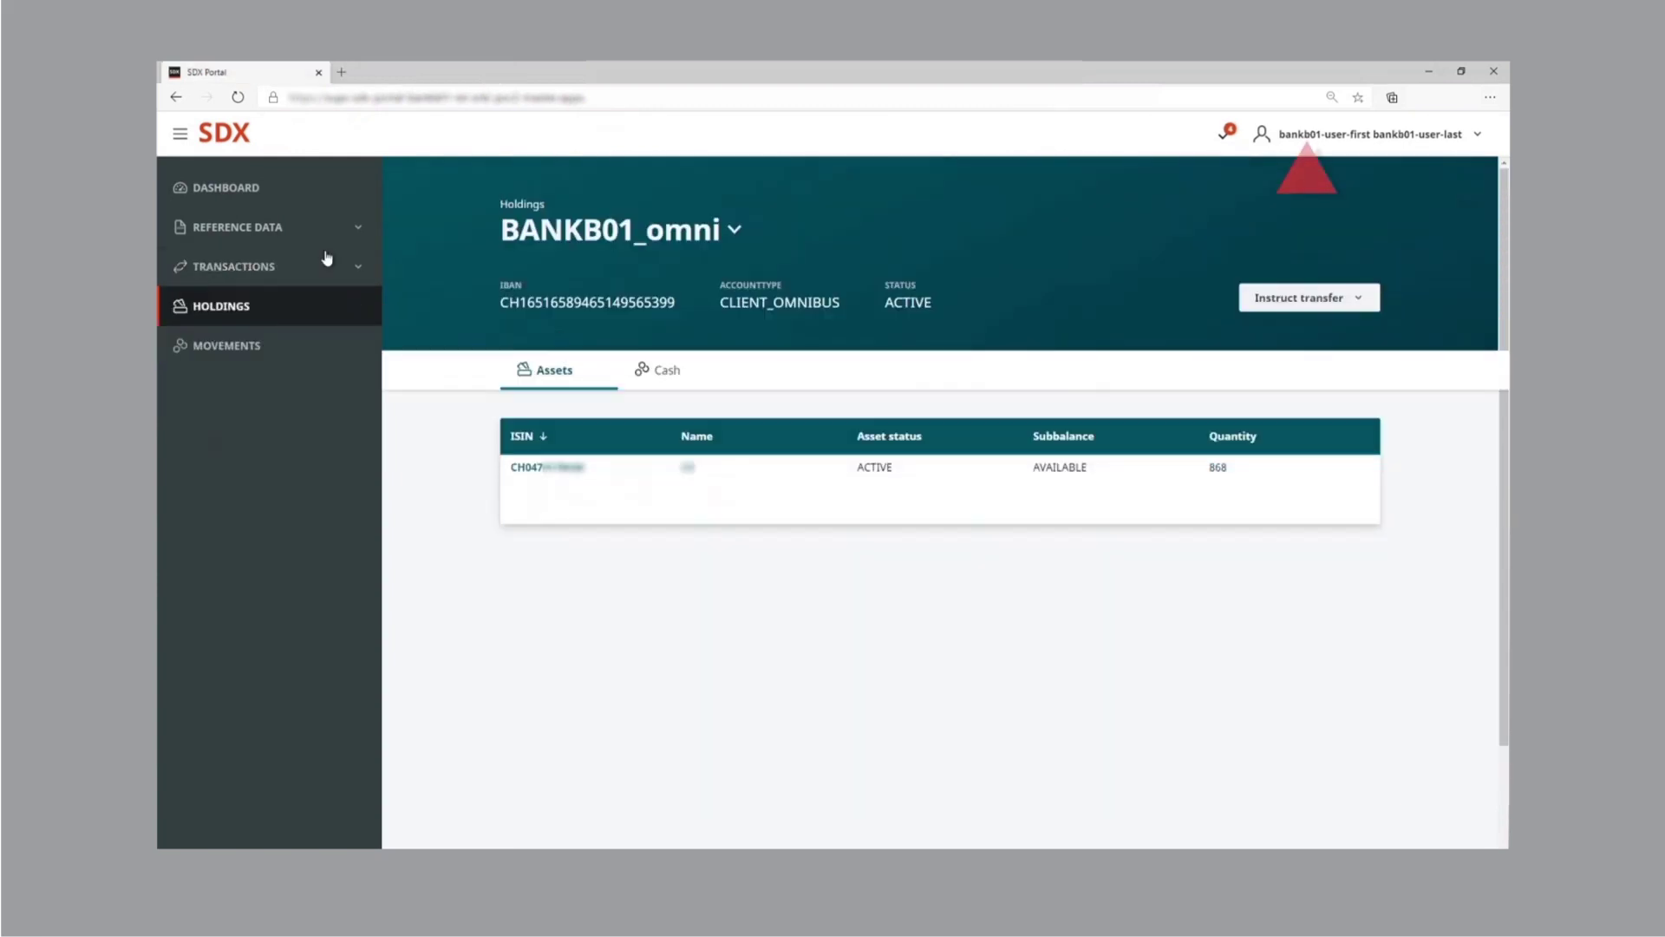
Step: As BANKB01, create and save a Receive versus external payment instruction, reference test-rvep
click(281, 272)
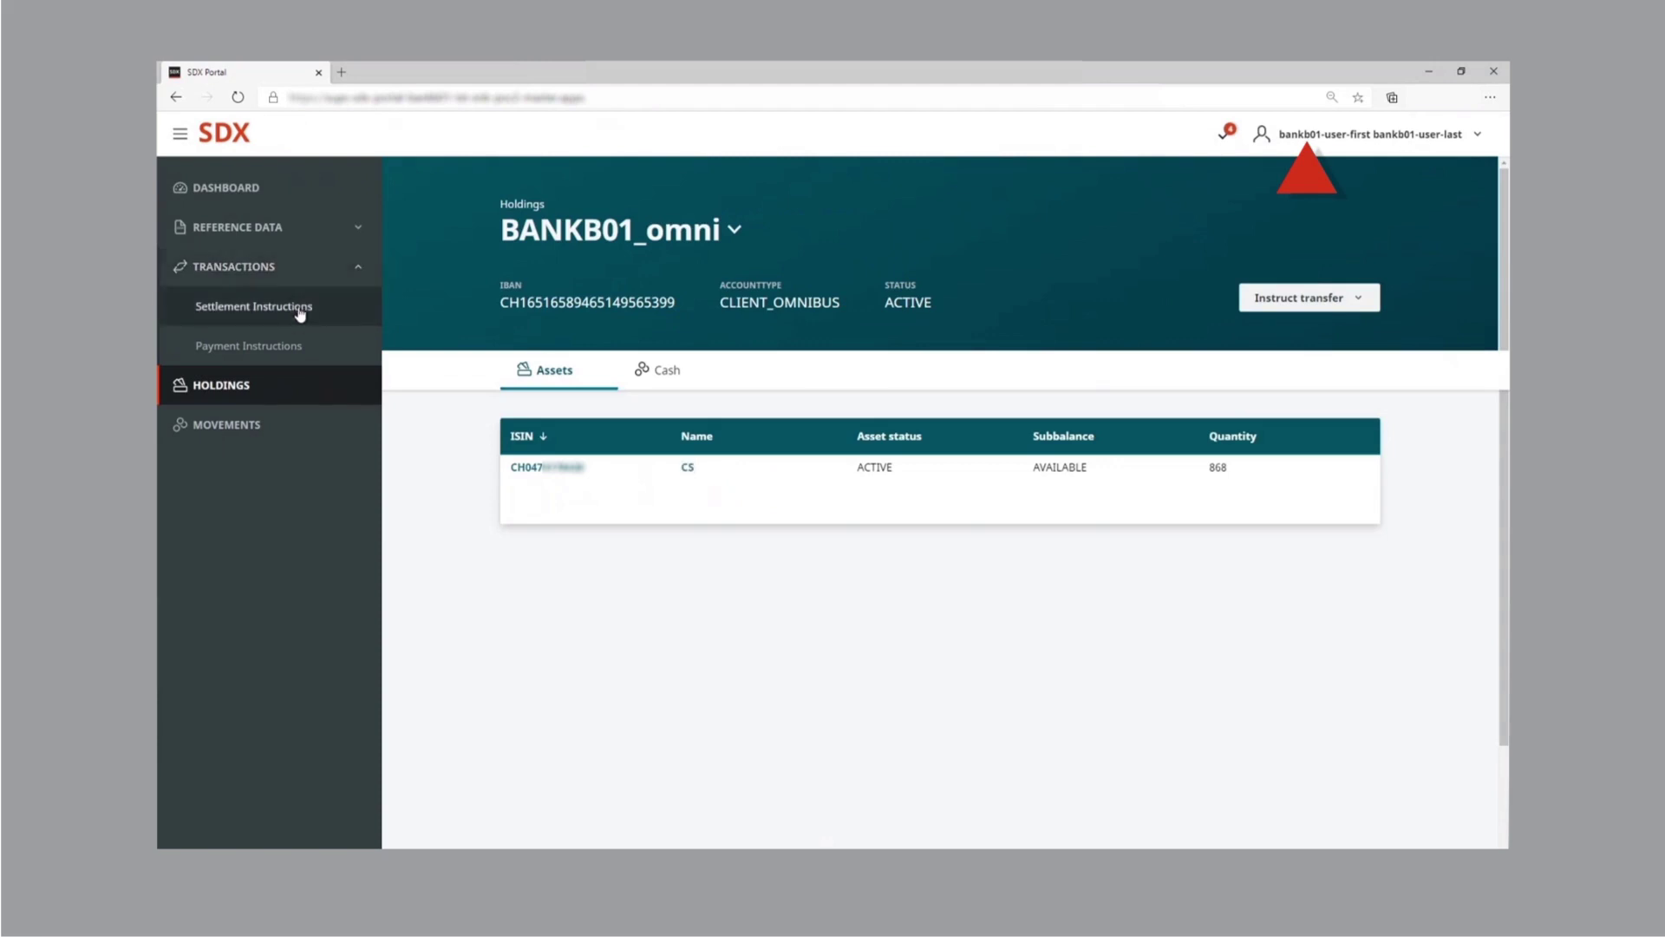
click(299, 310)
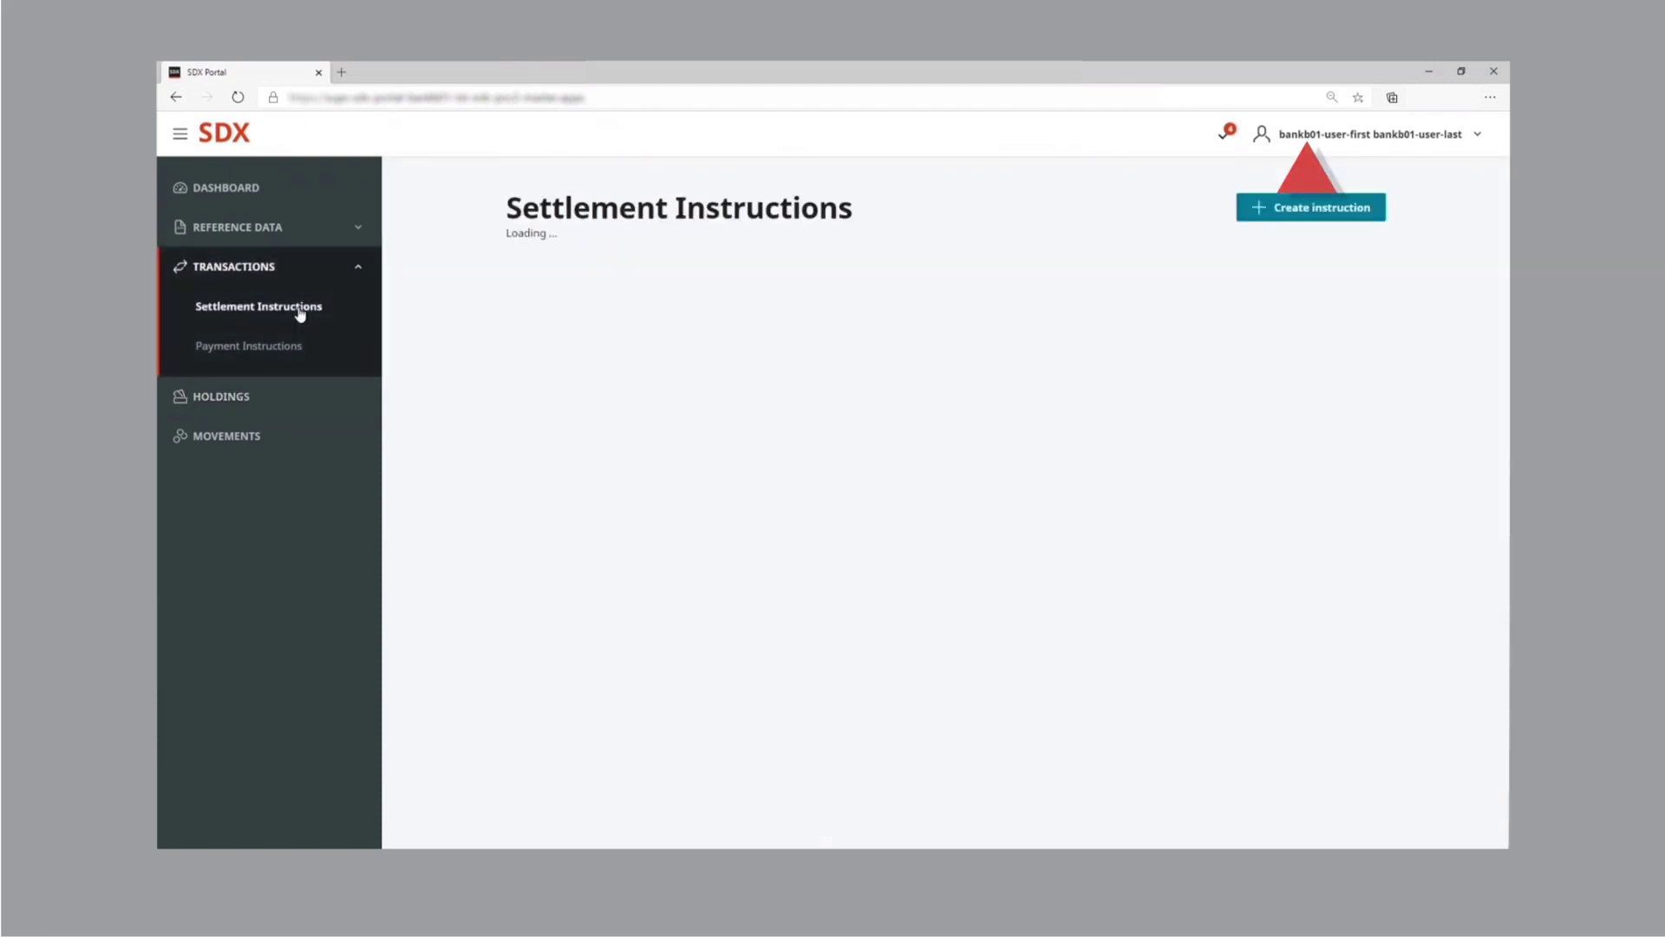
click(1297, 209)
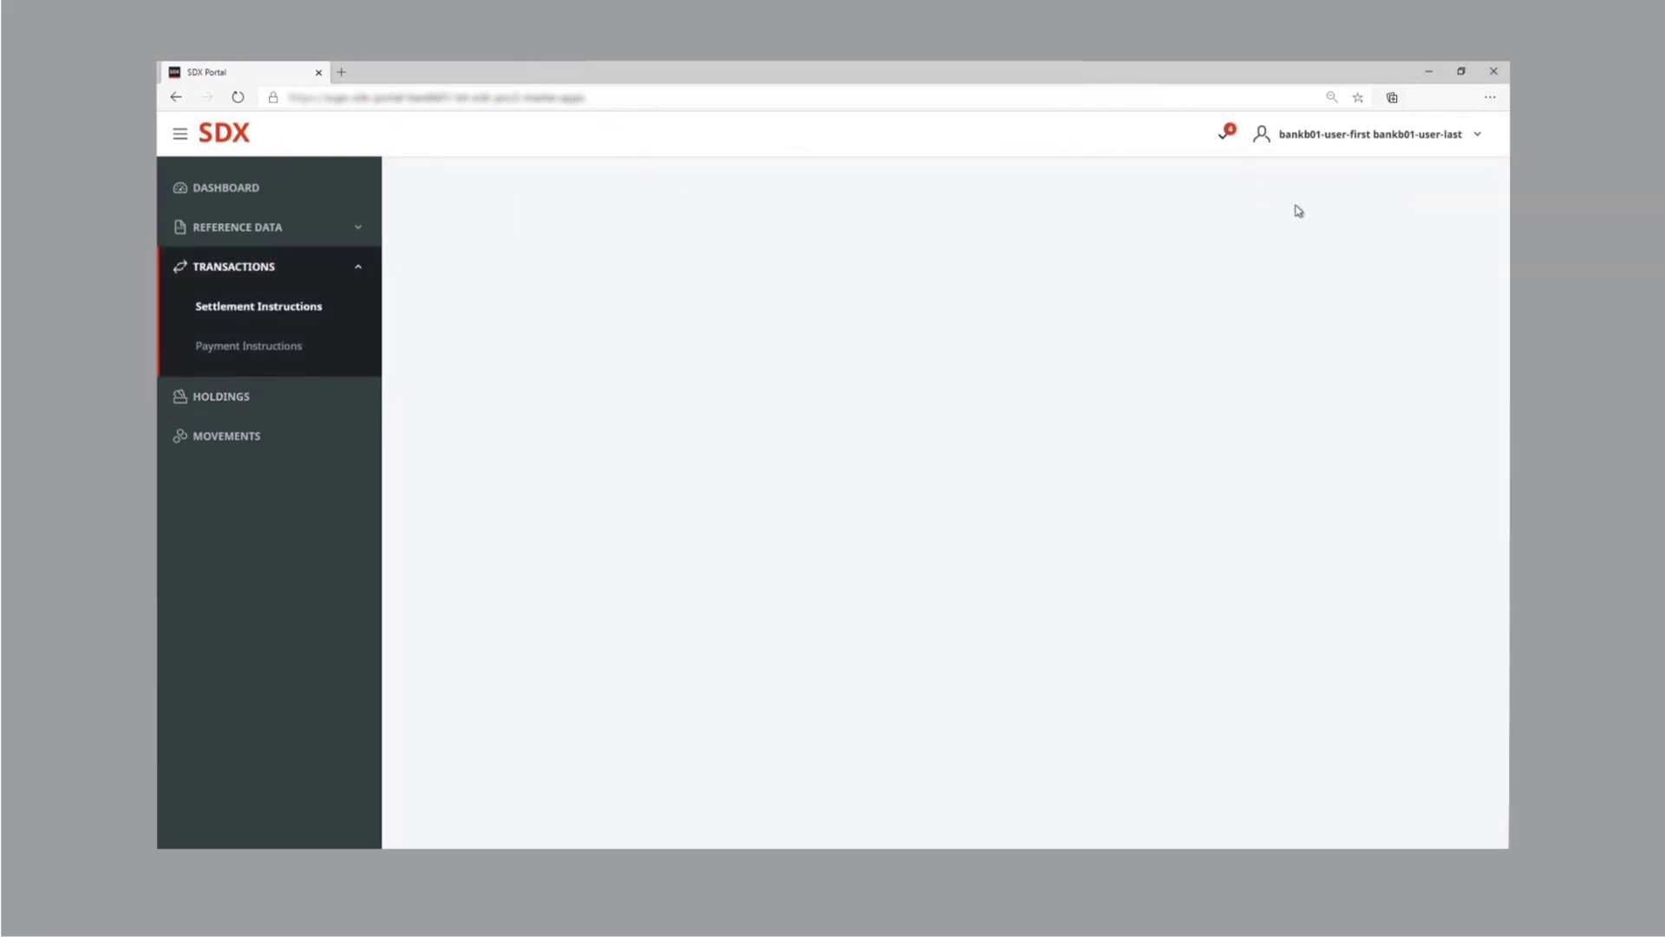
click(711, 450)
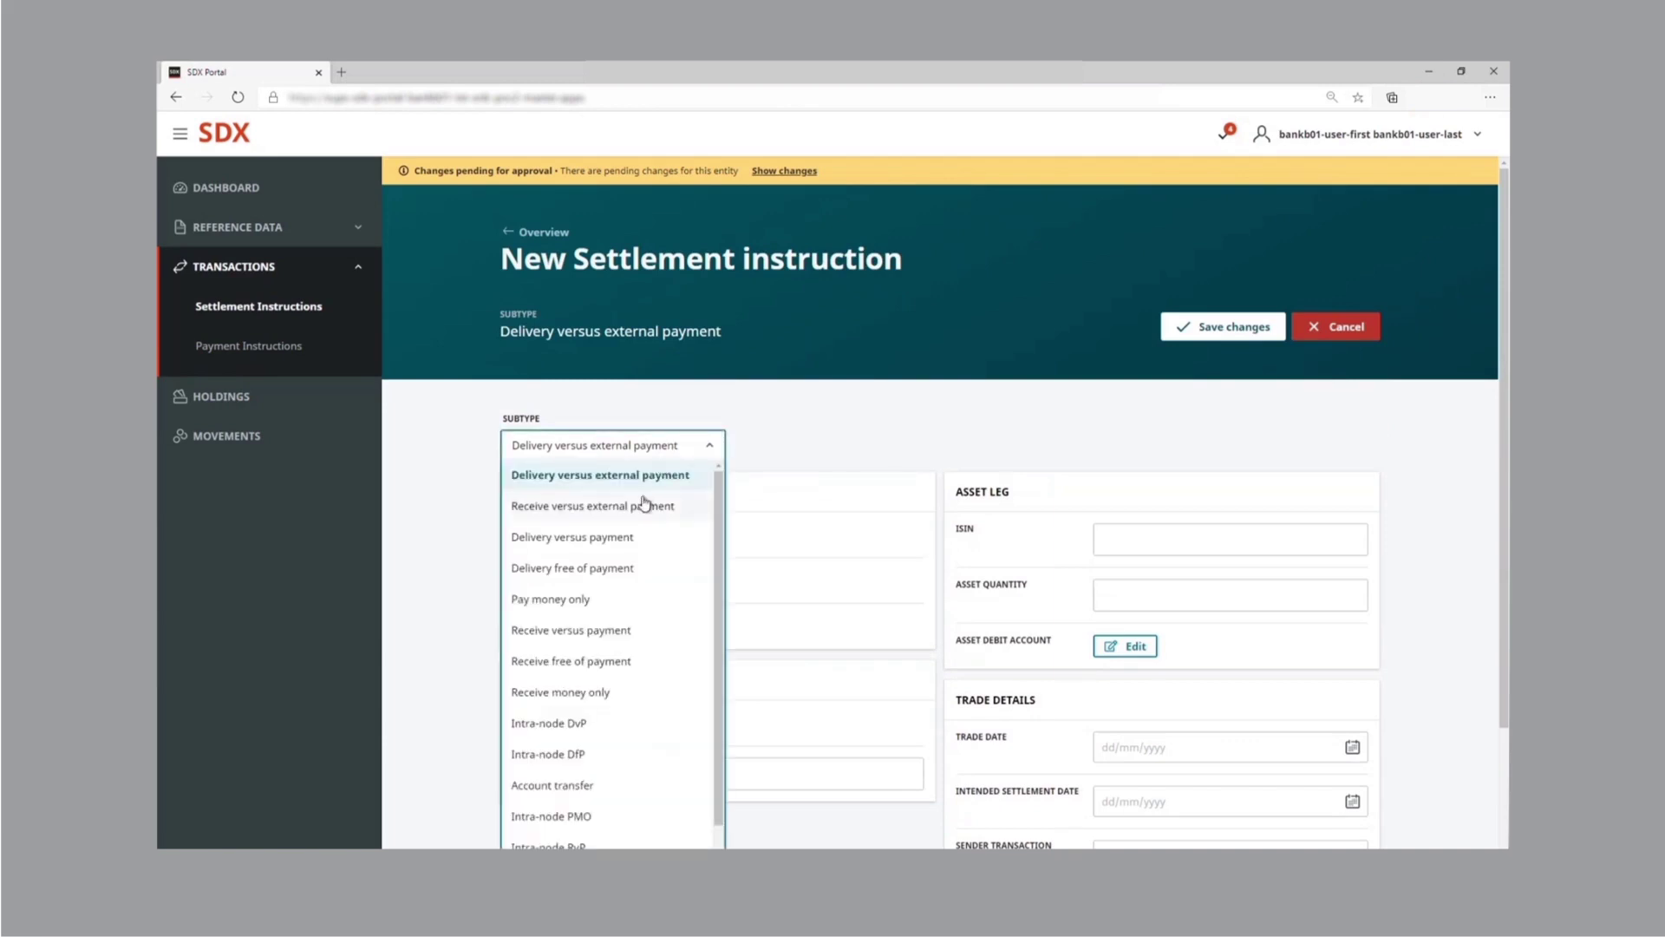
click(650, 502)
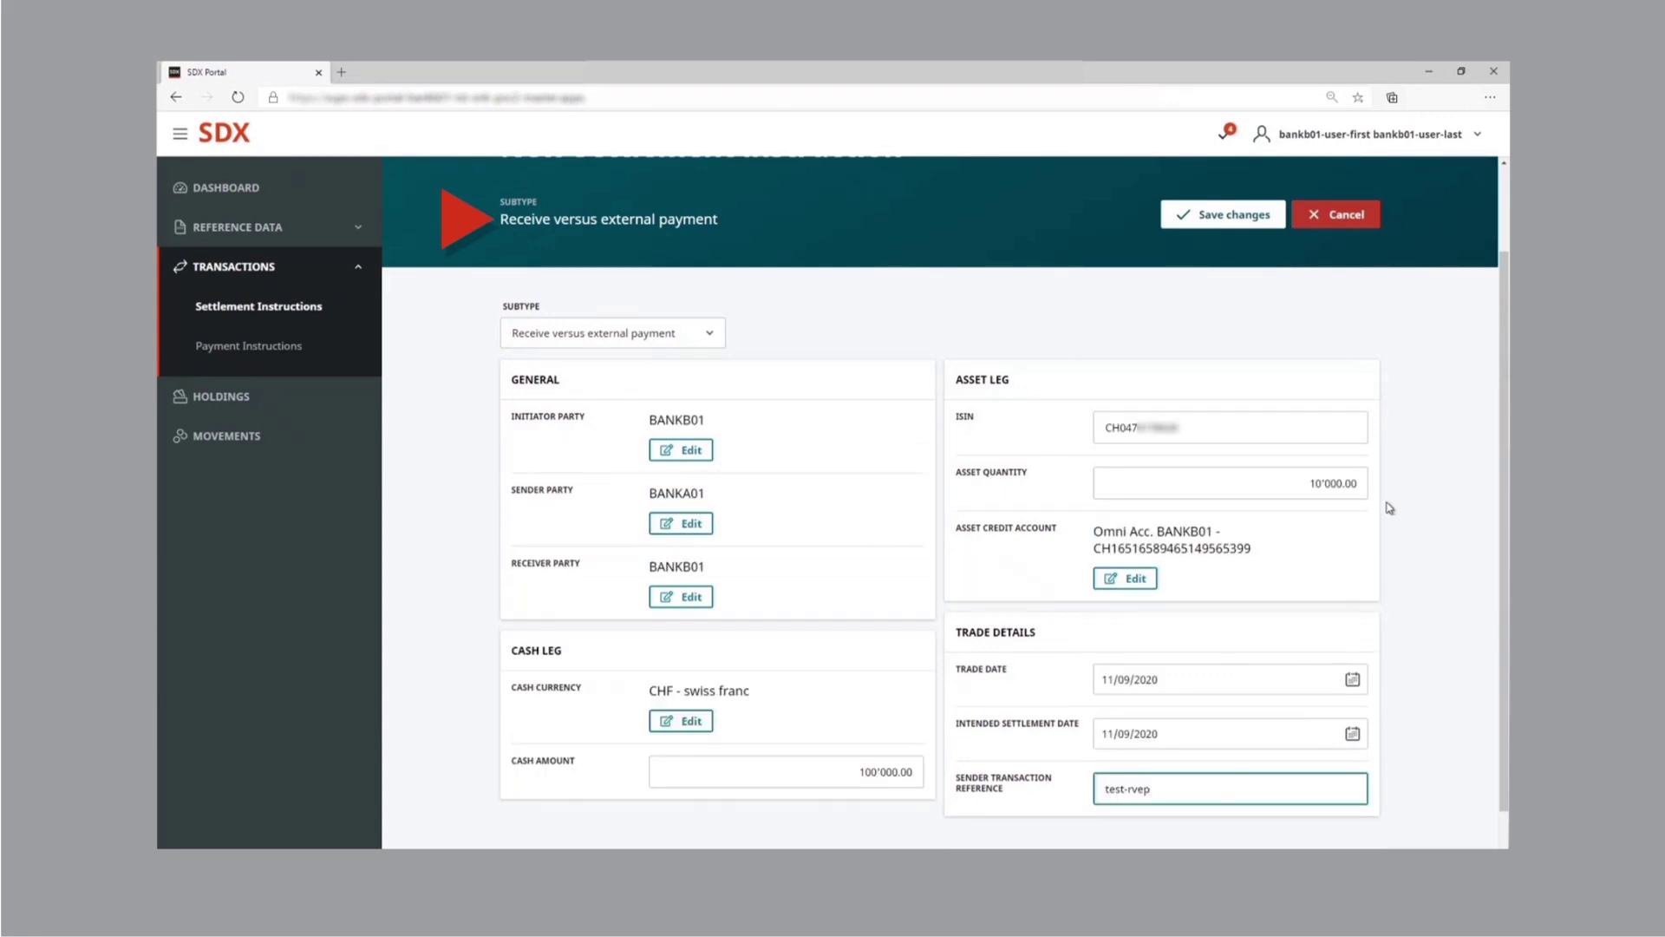
click(1388, 503)
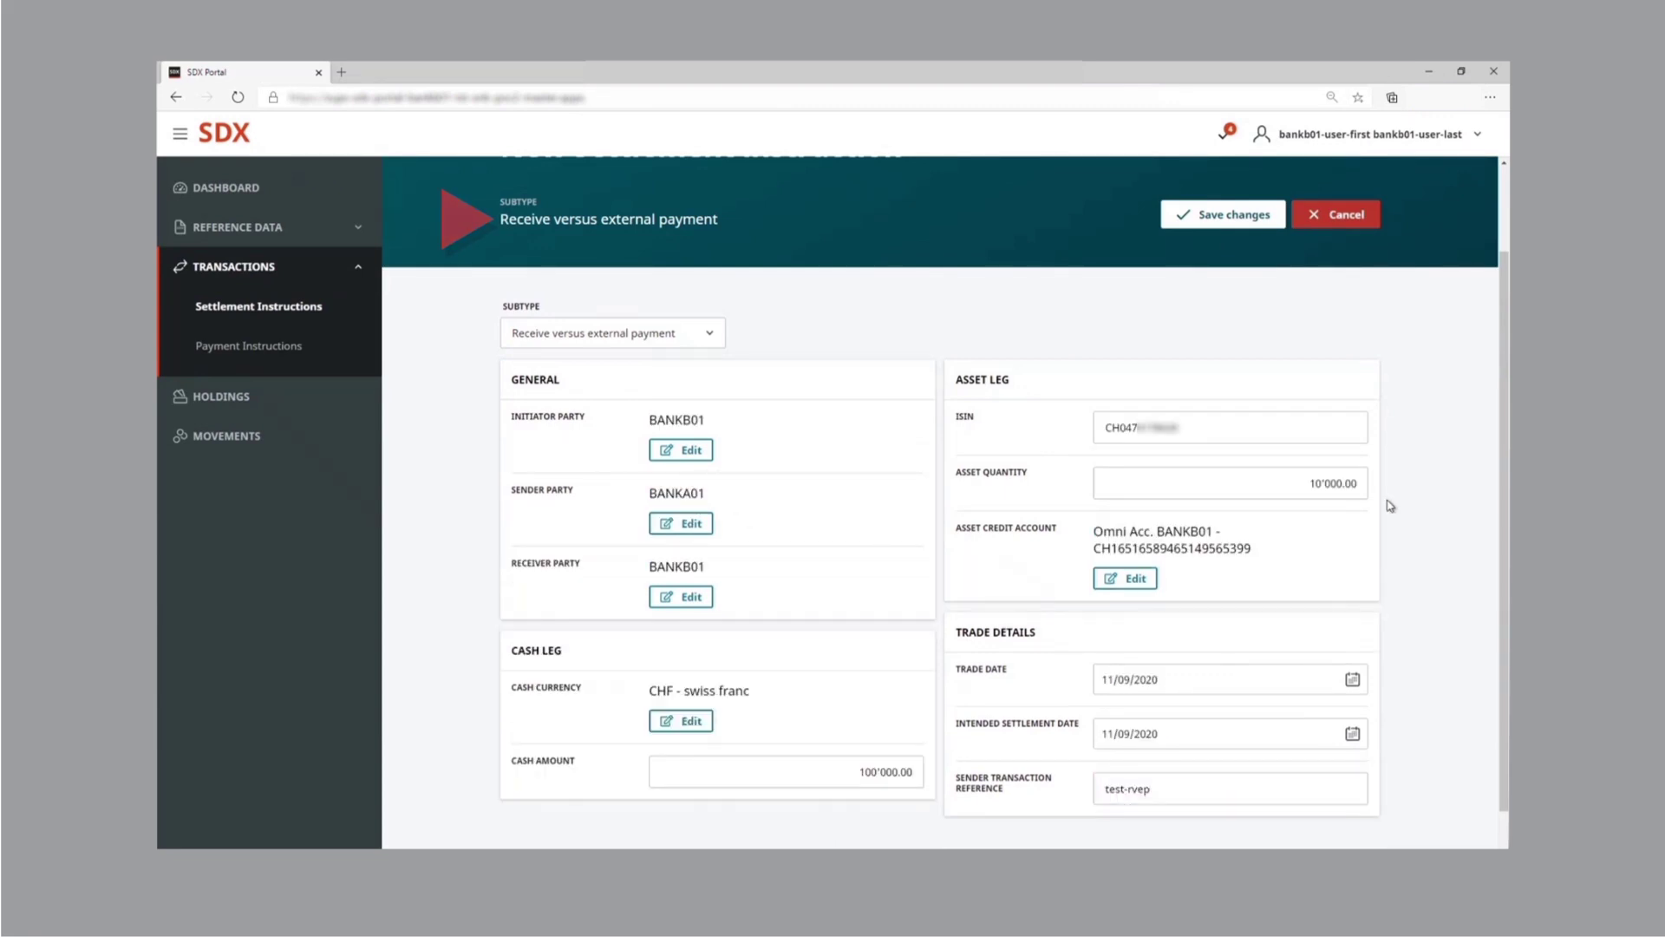
click(1244, 215)
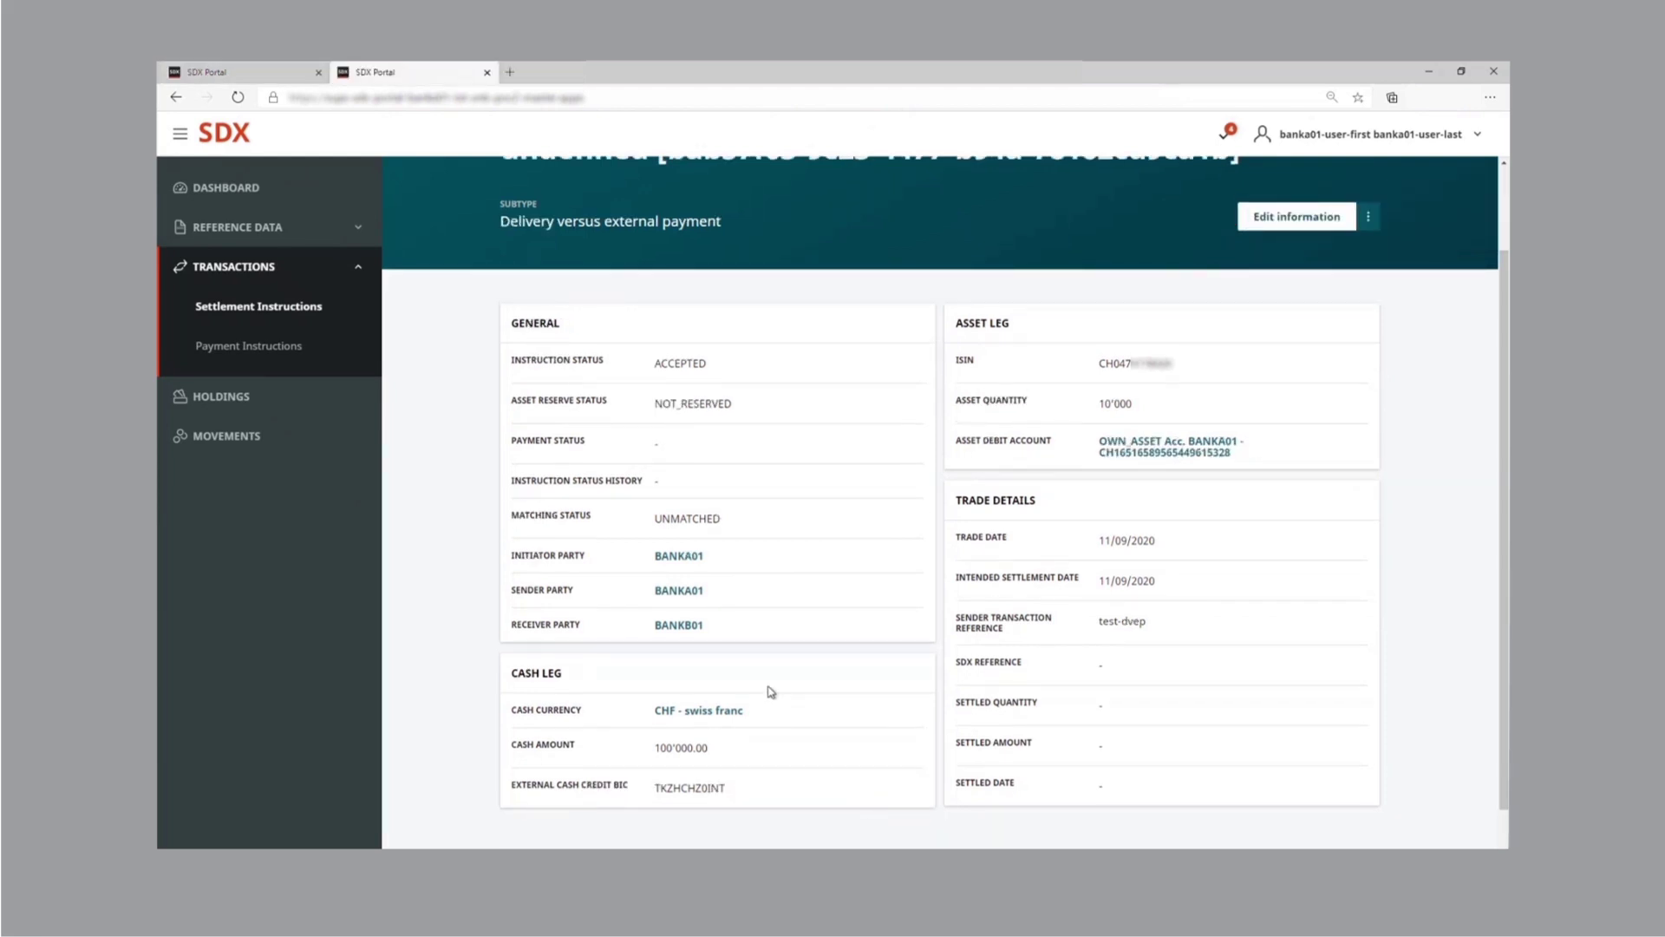
Step: Refresh test-dvep to see PENDING, MATCHED, assets RESERVED, payment REQUESTED, then return to BANKA01's holdings
click(237, 97)
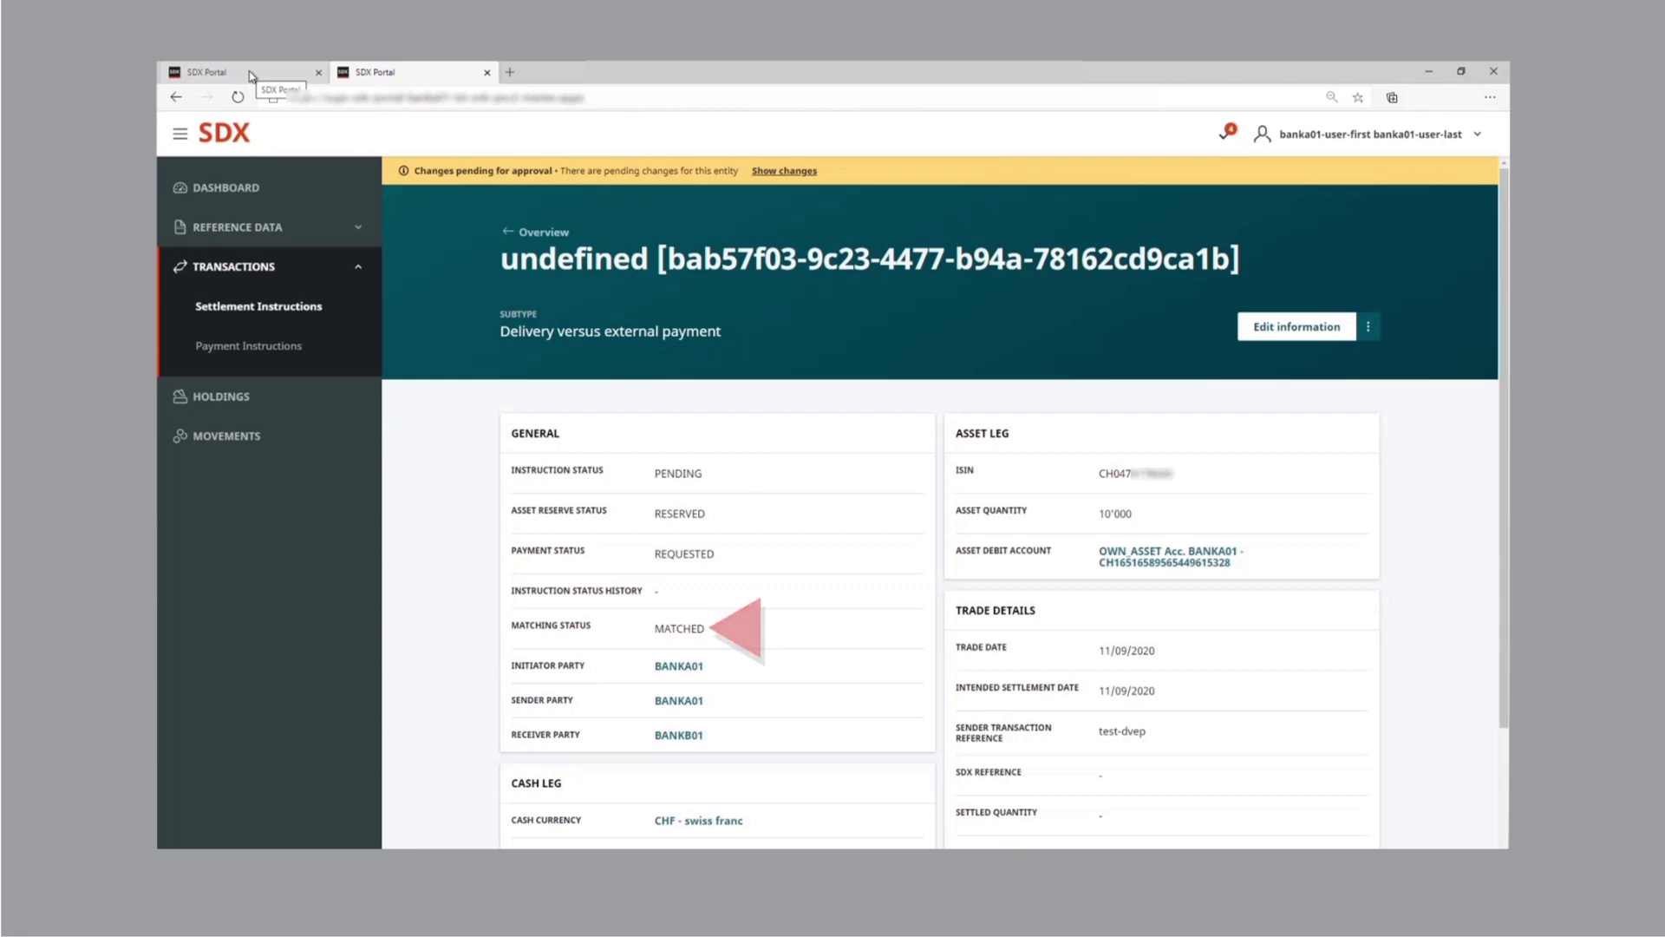
click(250, 74)
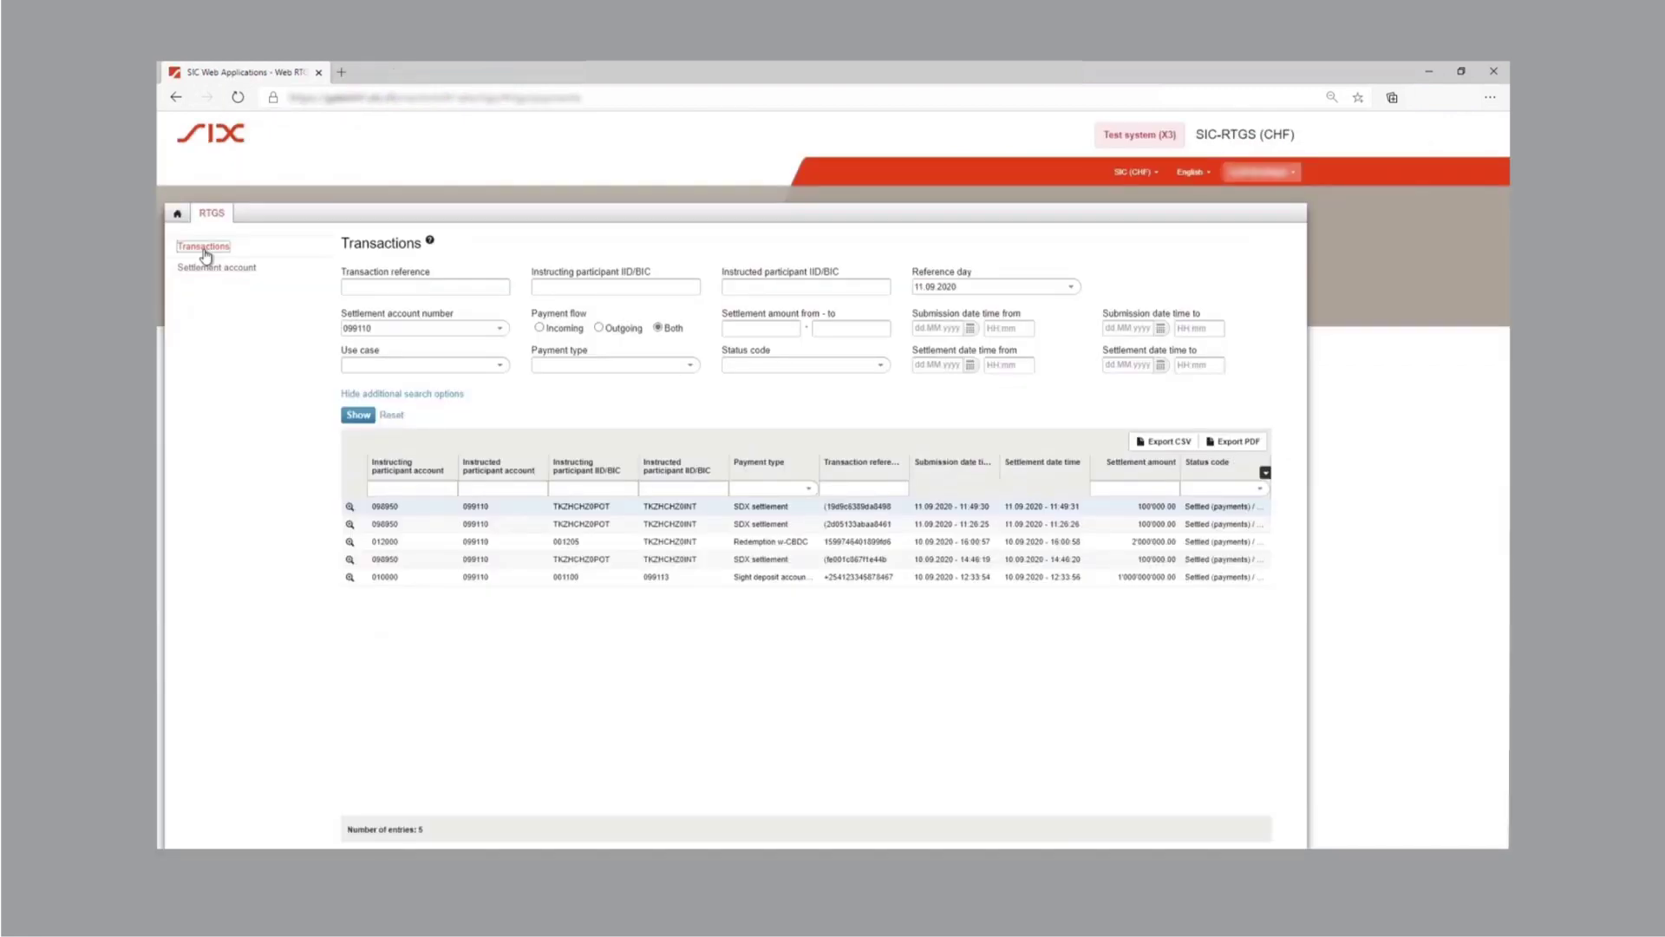
Step: Refresh the SIC-RTGS transaction list to reveal the new 100'000 SDX settlement
click(358, 415)
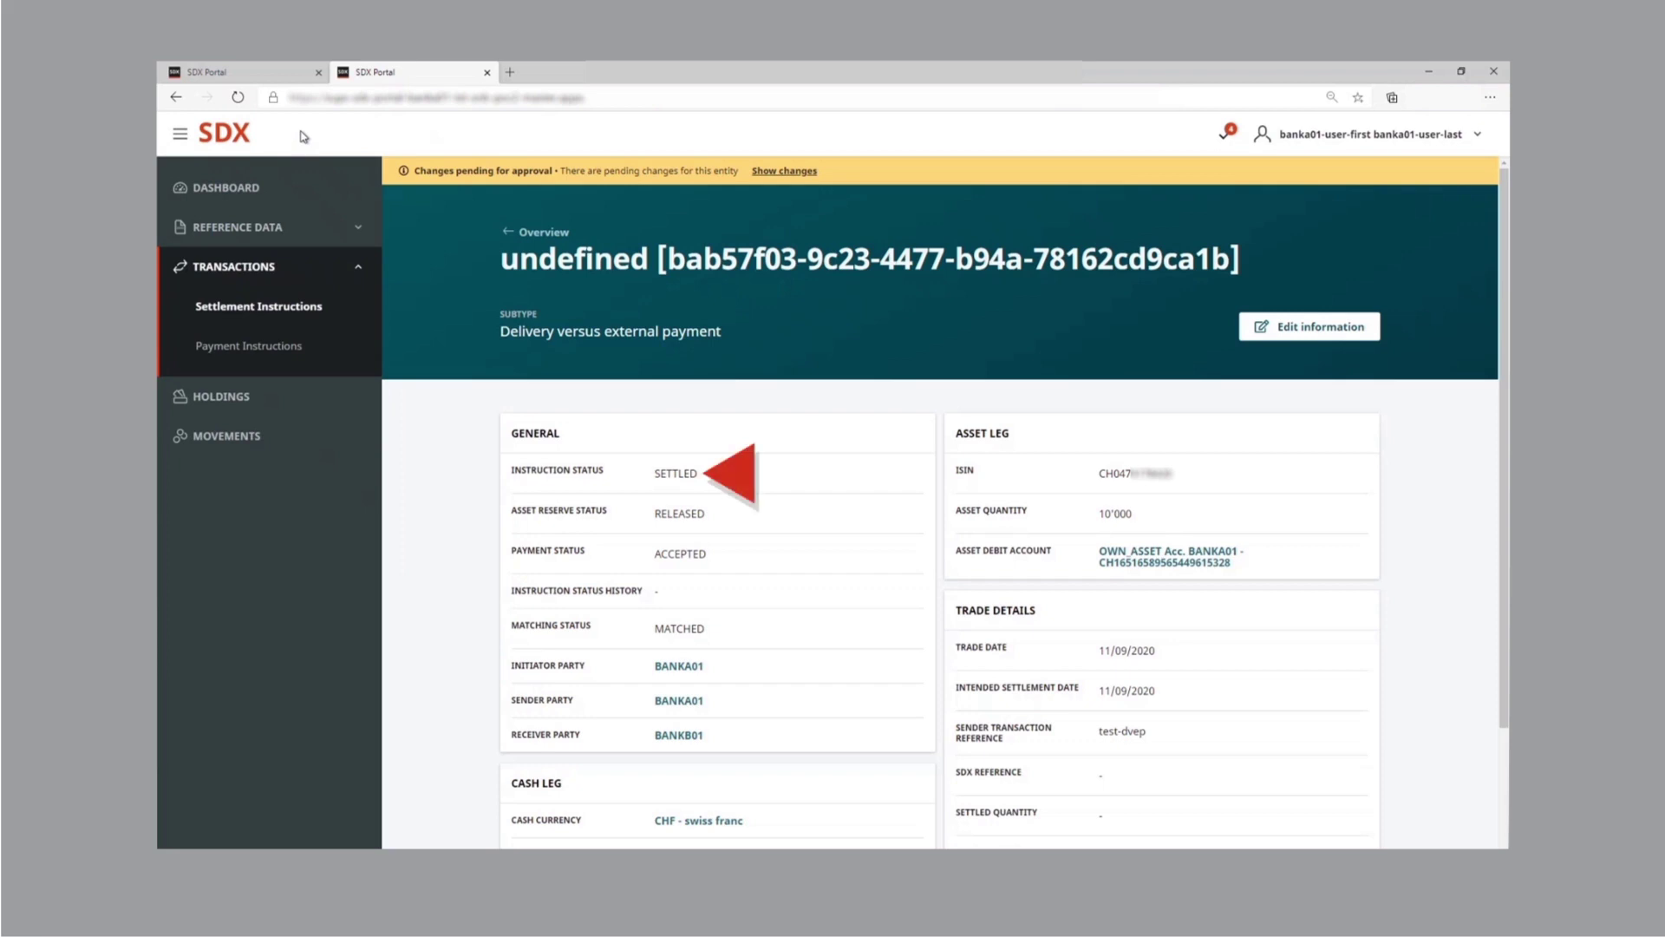
Step: Check BANKA01's own-asset holding now reads 0, then close the holdings tab
click(279, 81)
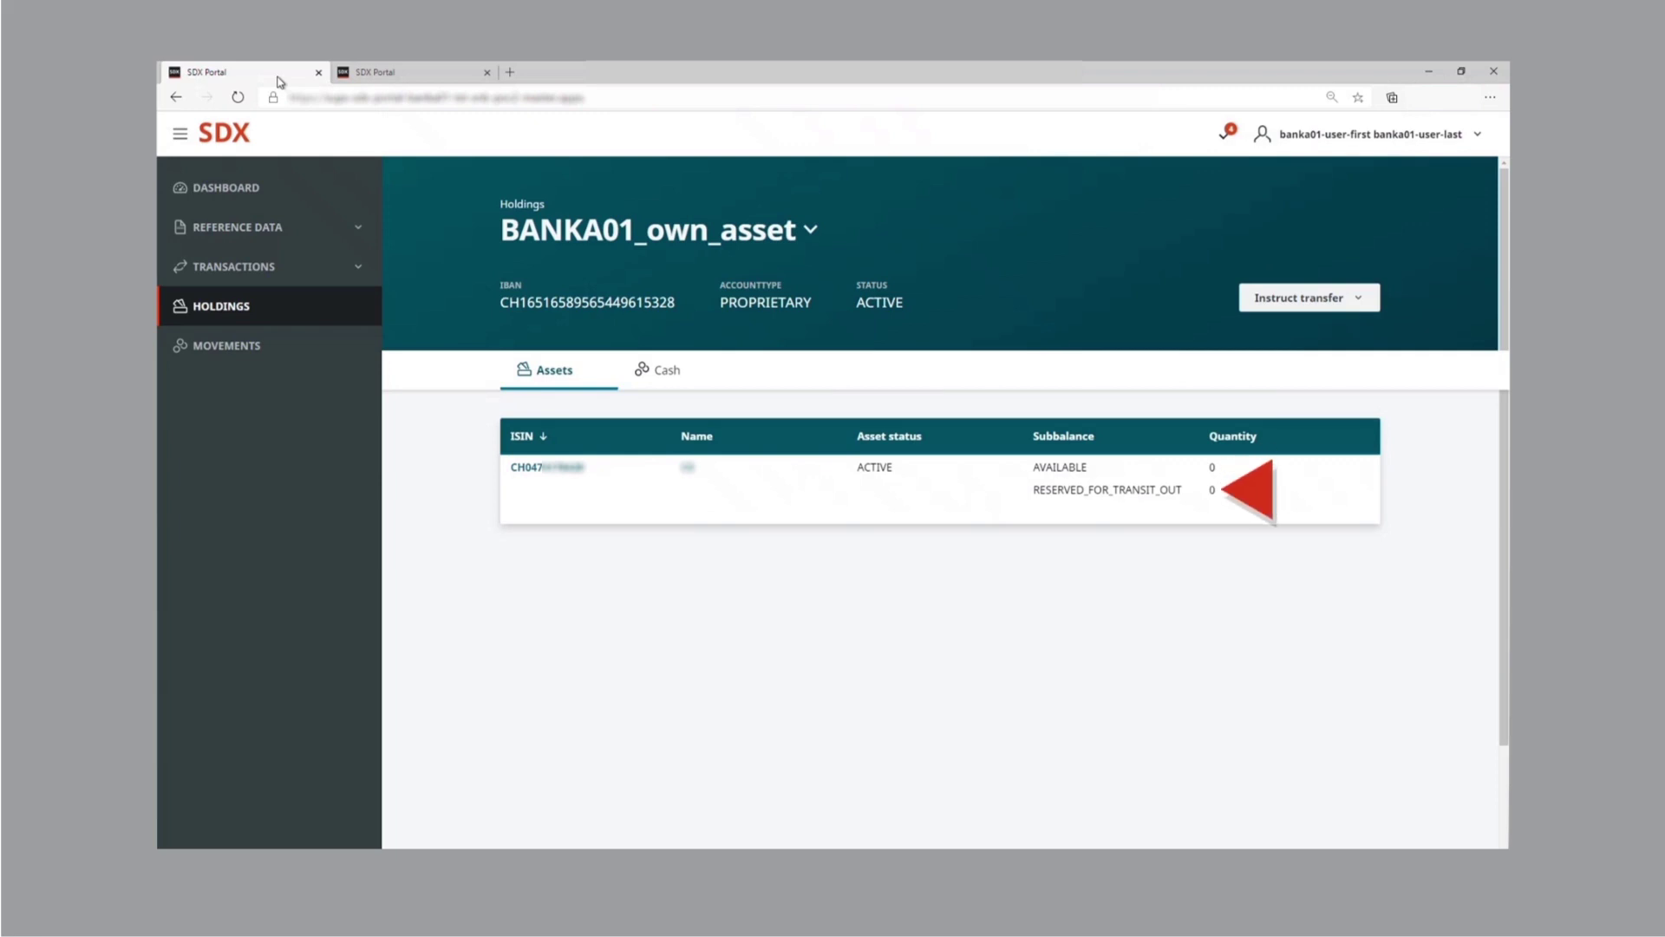
middle_click(279, 82)
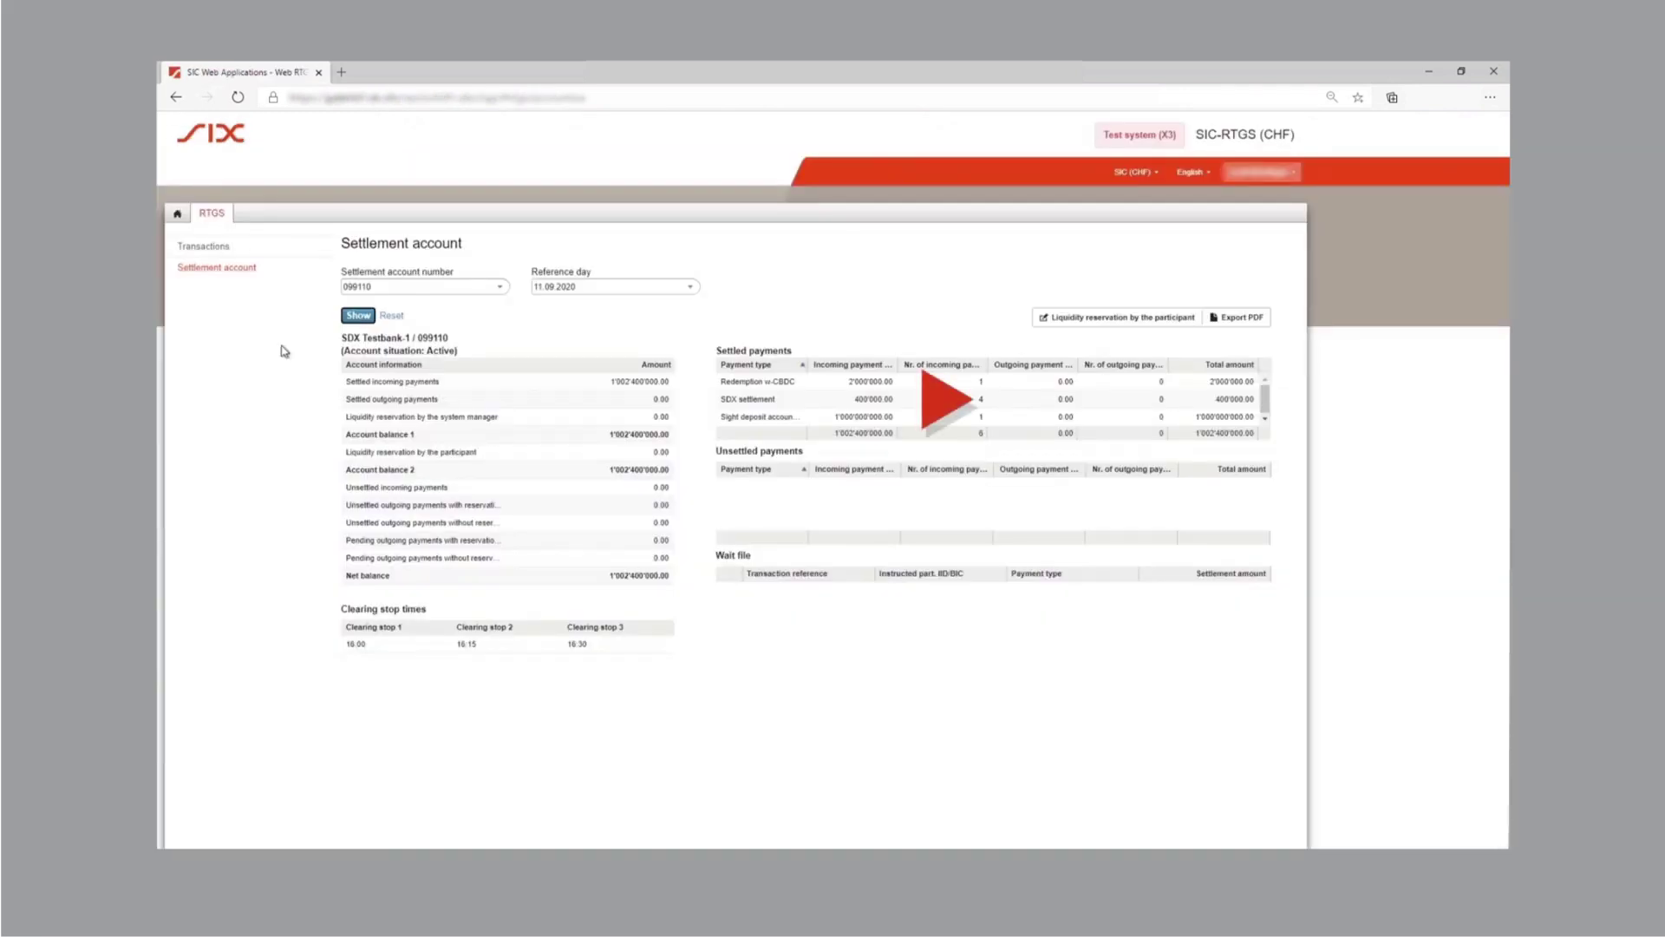
Step: Show settlement account 098950 with its 400'000.00 in outgoing SDX settlements
click(499, 291)
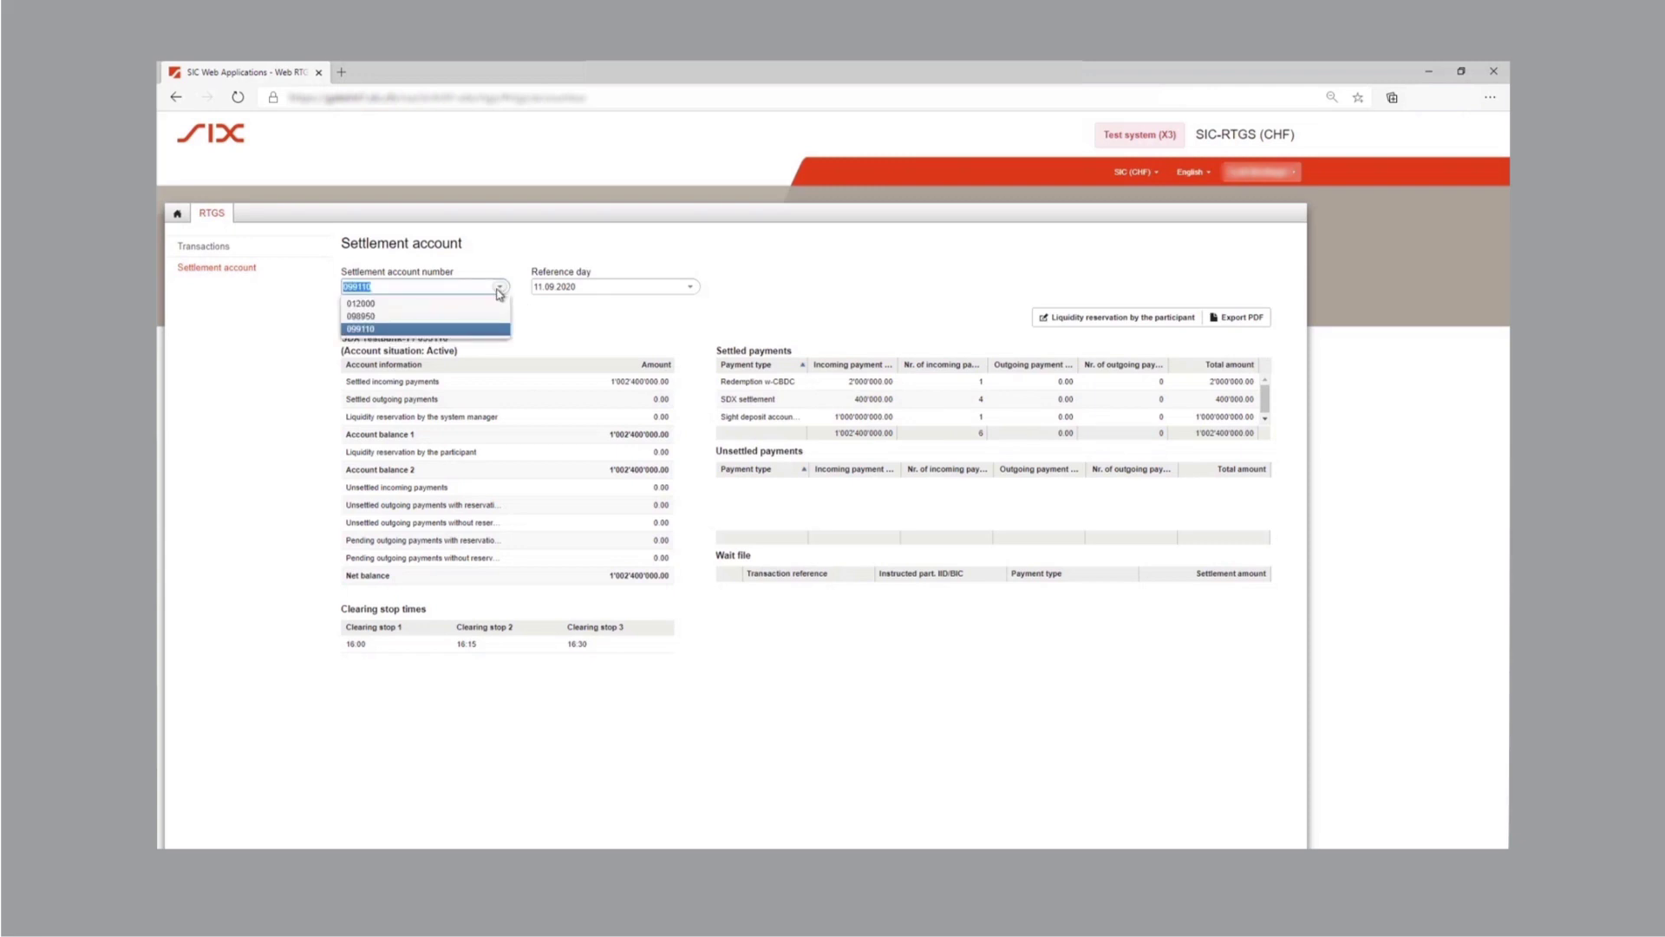
click(494, 316)
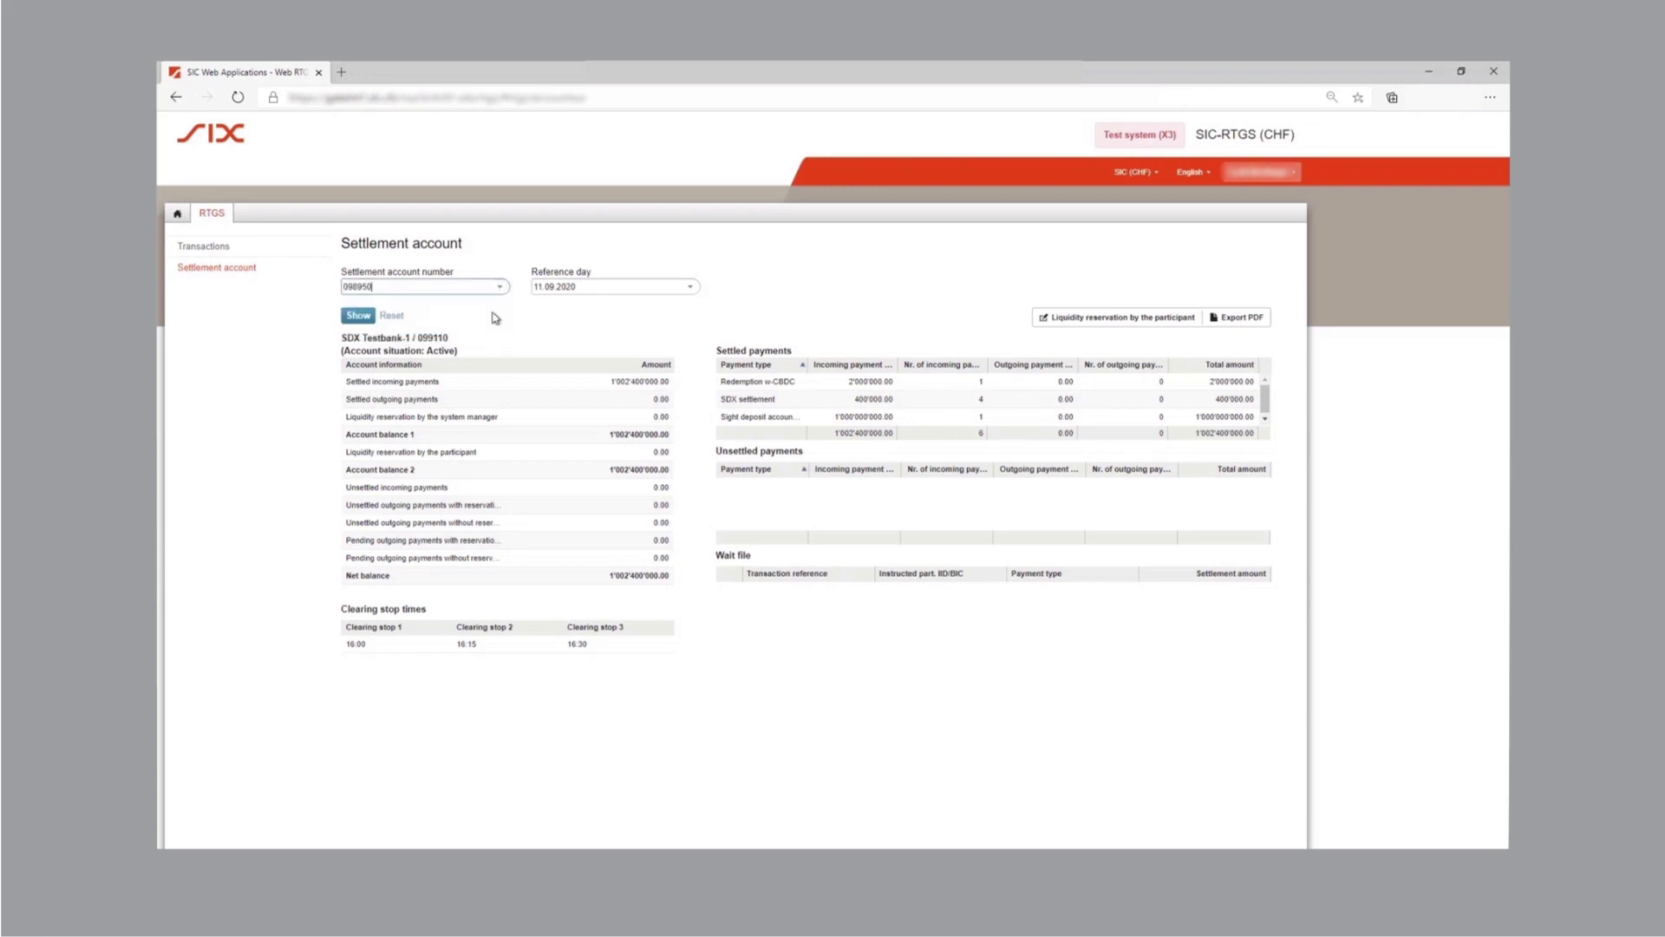
click(359, 315)
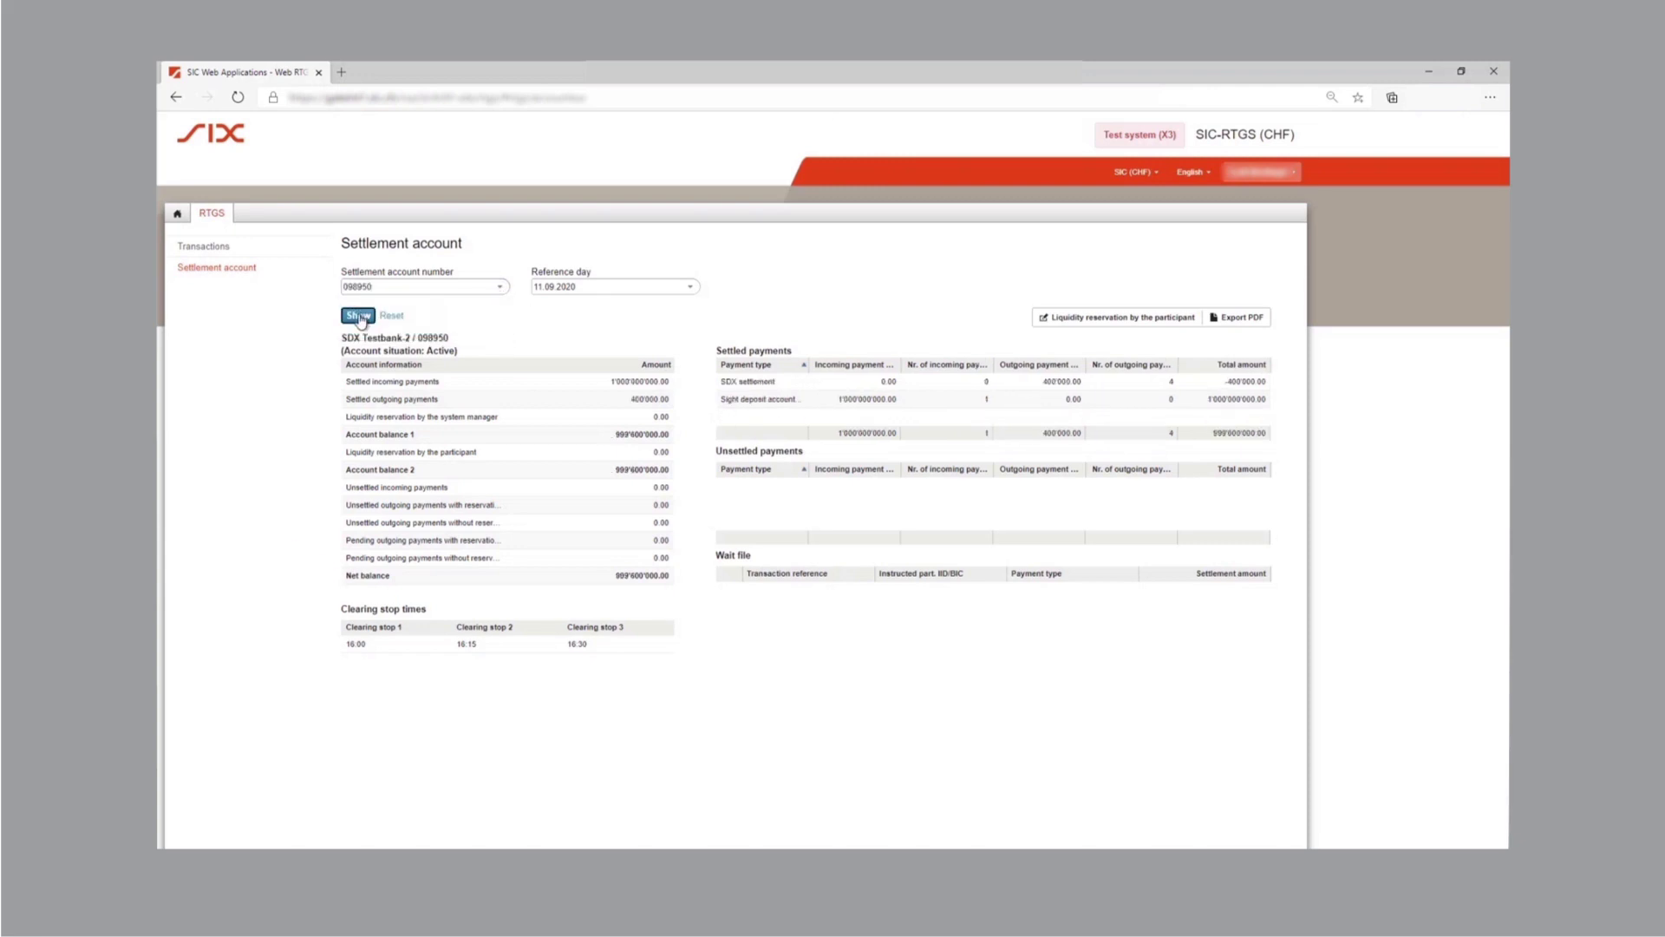